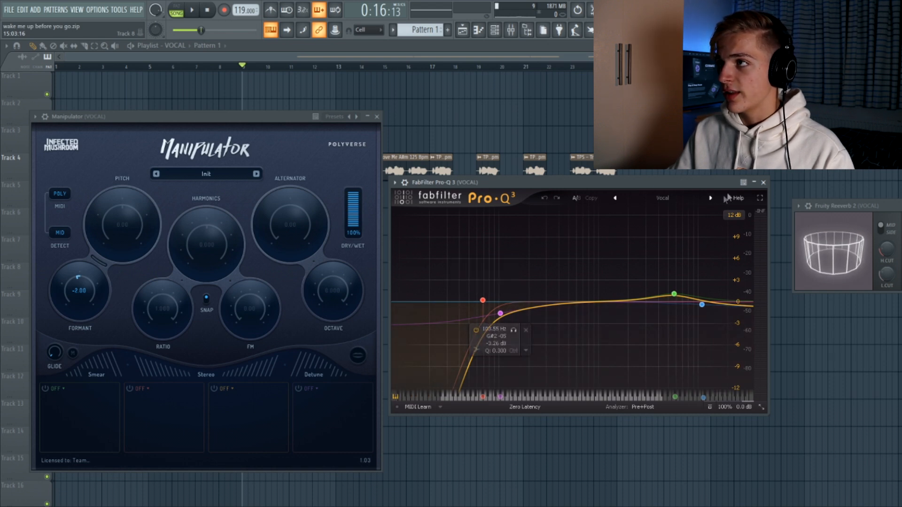
Close the vocal's FabFilter Pro-Q 3 and play back the vocal from bar 9 to hear its processing
left_click(763, 183)
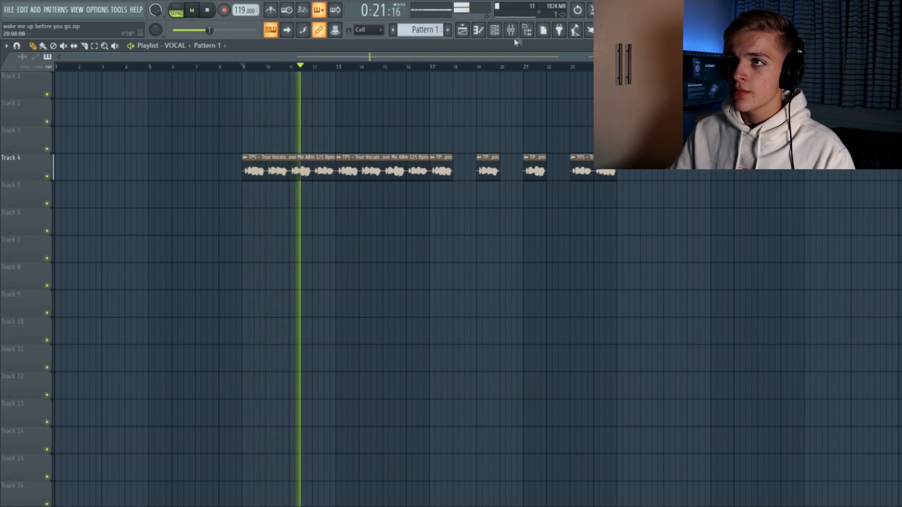
key("space")
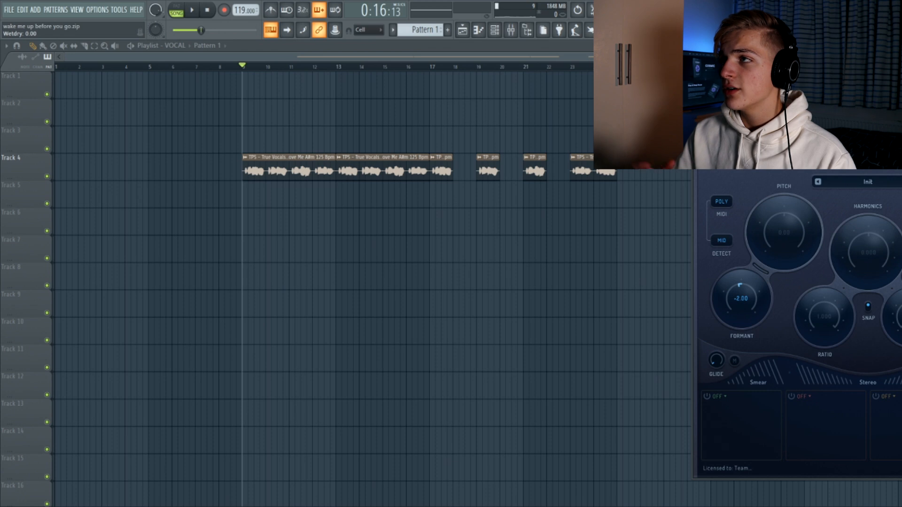
key("space")
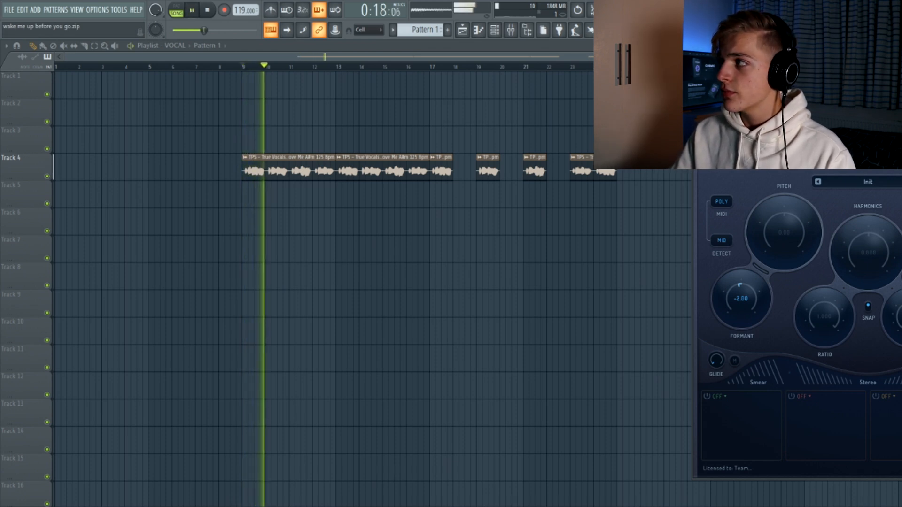
key("space")
key("space")
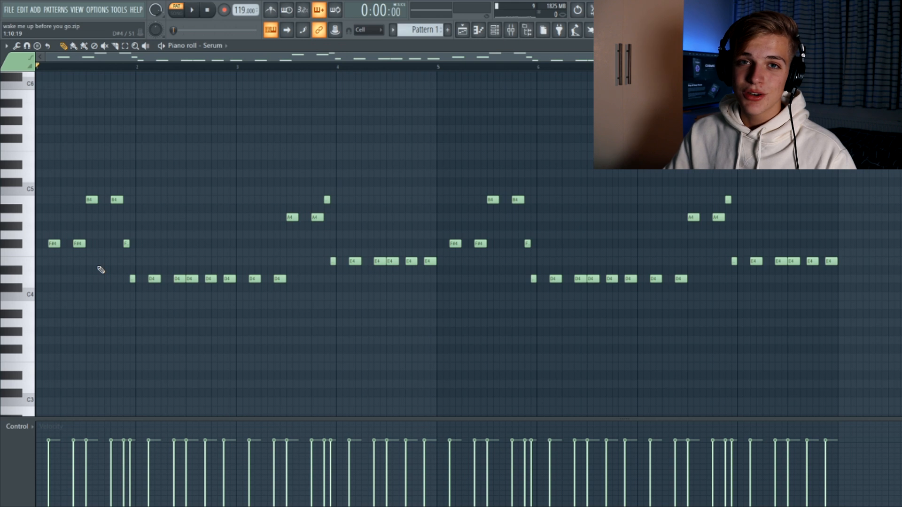
Play the Serum bass pattern from the start in the piano roll to hear its note sequence
scroll(177, 68, "up", 1)
scroll(179, 70, "down", 1)
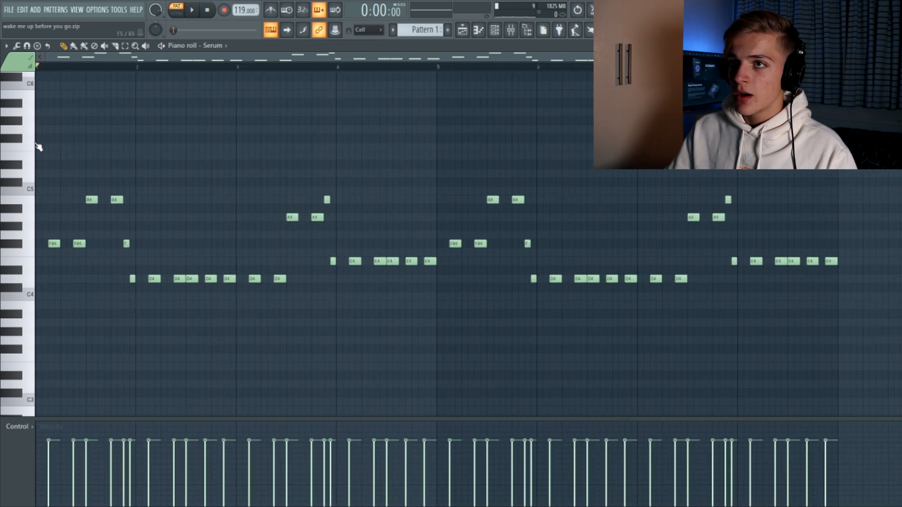
key("space")
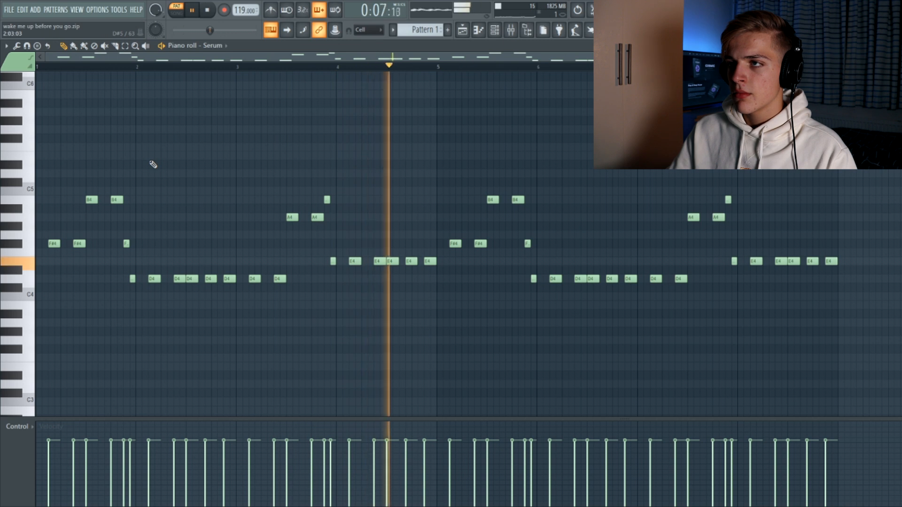
key("space")
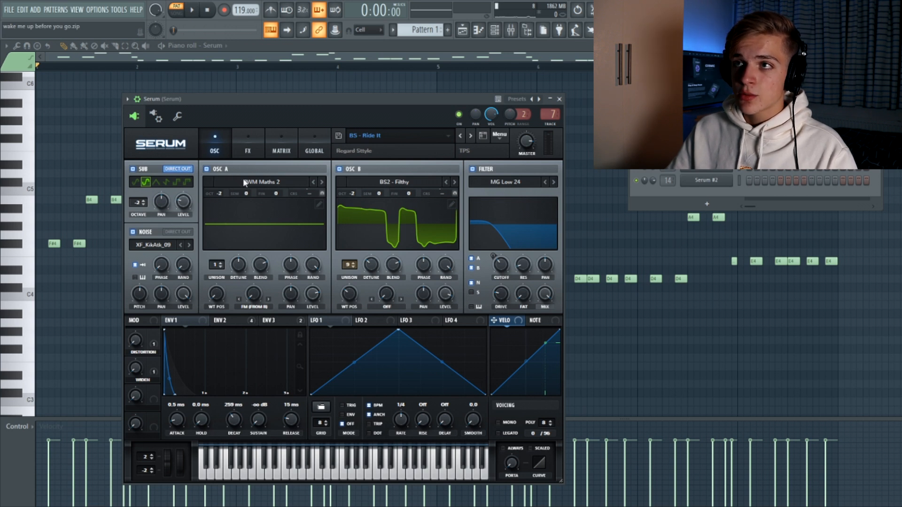
Examine the oscillator wavetables and the oscillator A FM warp setting in Serum's BS - Ride It patch
left_click_drag(216, 296, 219, 282)
left_click_drag(279, 101, 319, 88)
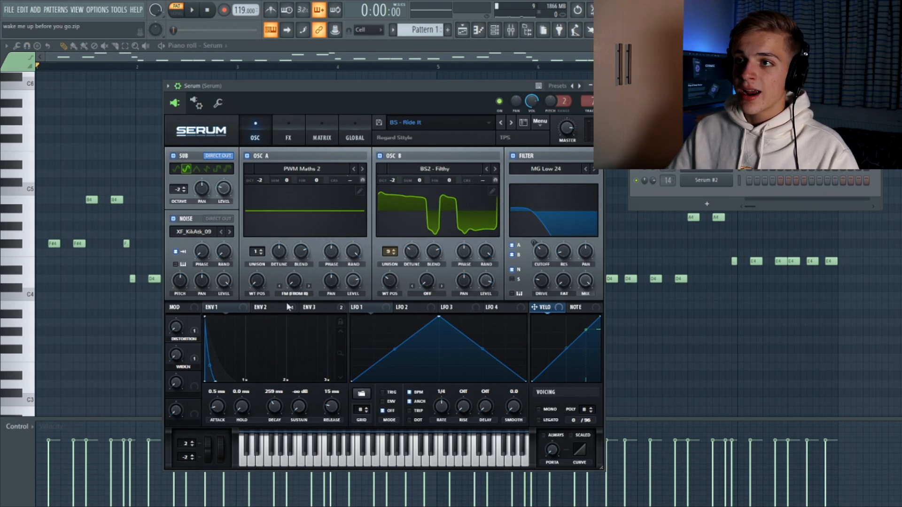
mouse_move(291, 292)
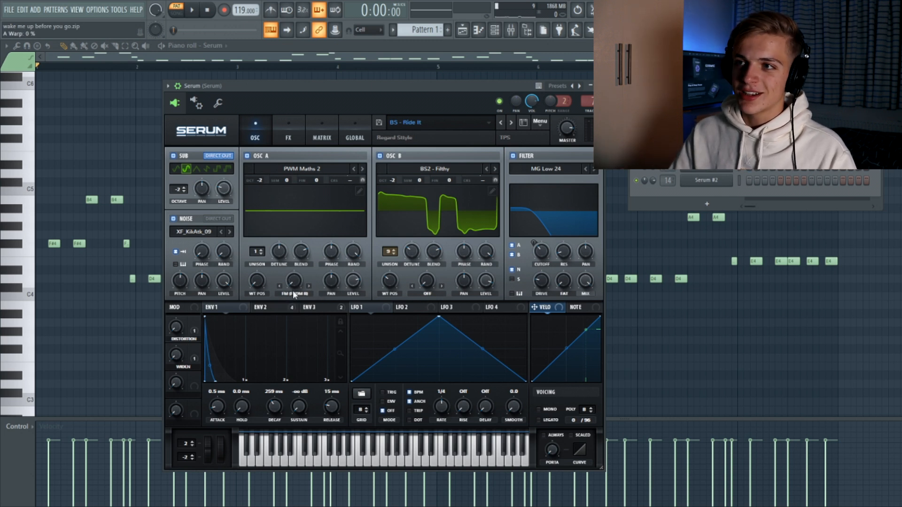
left_click_drag(294, 281, 295, 278)
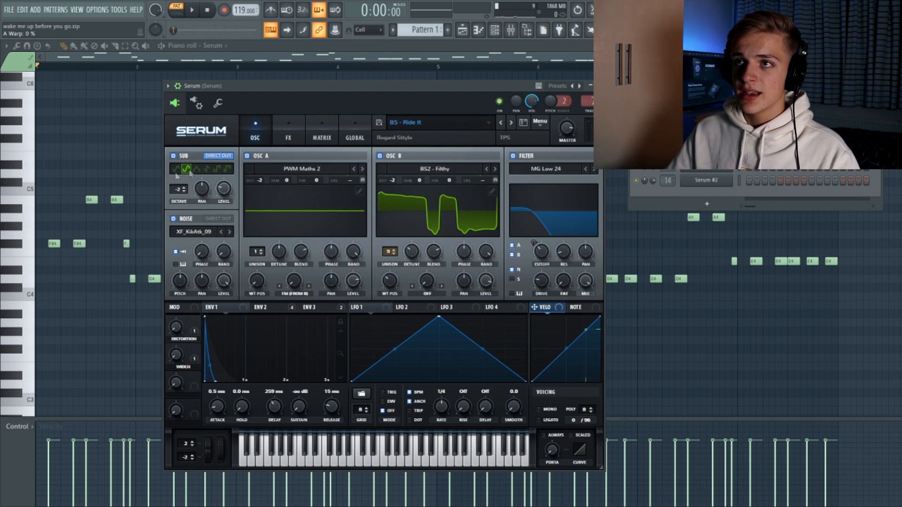
Examine the shapes and modulation targets of envelopes 2, 1 and 3 in the BS - Ride It patch
left_click(266, 307)
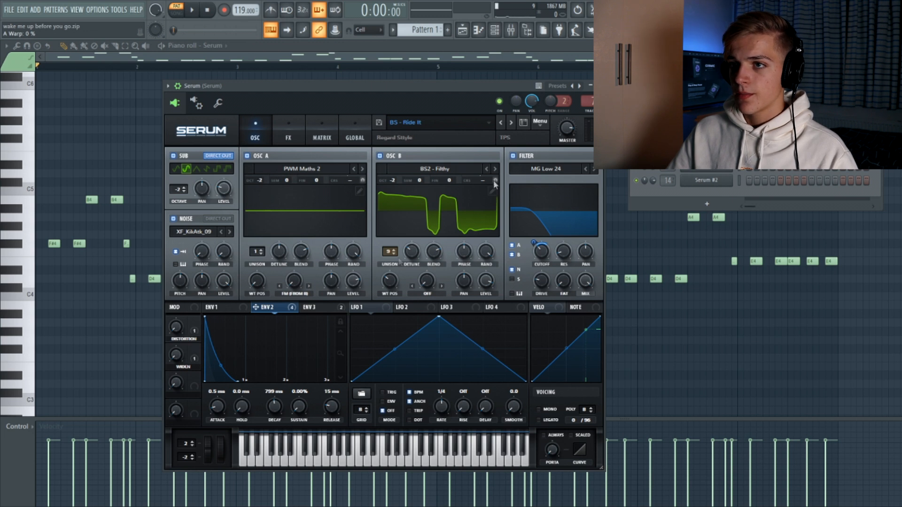
left_click(241, 306)
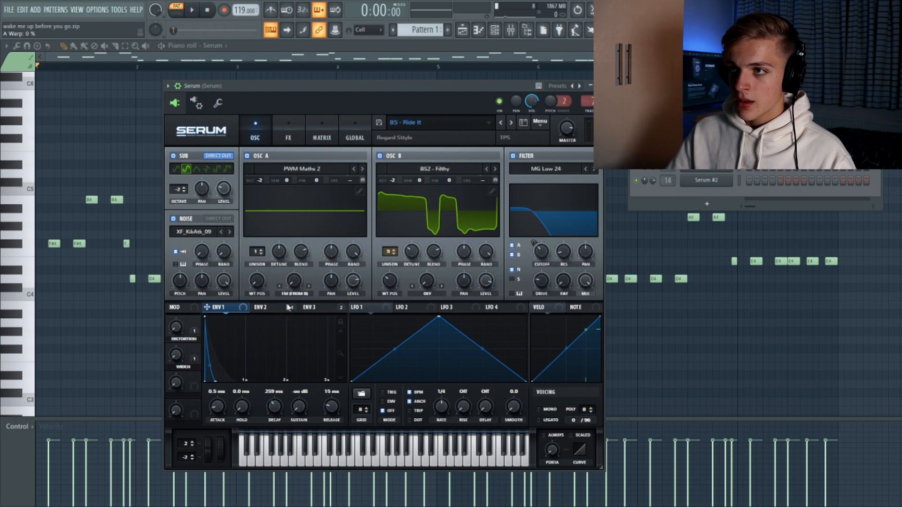
left_click(322, 312)
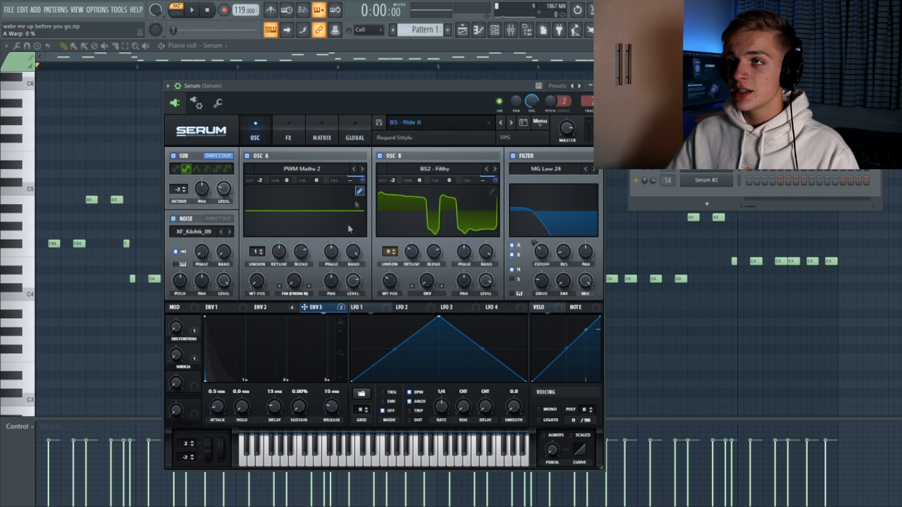
left_click_drag(313, 87, 334, 77)
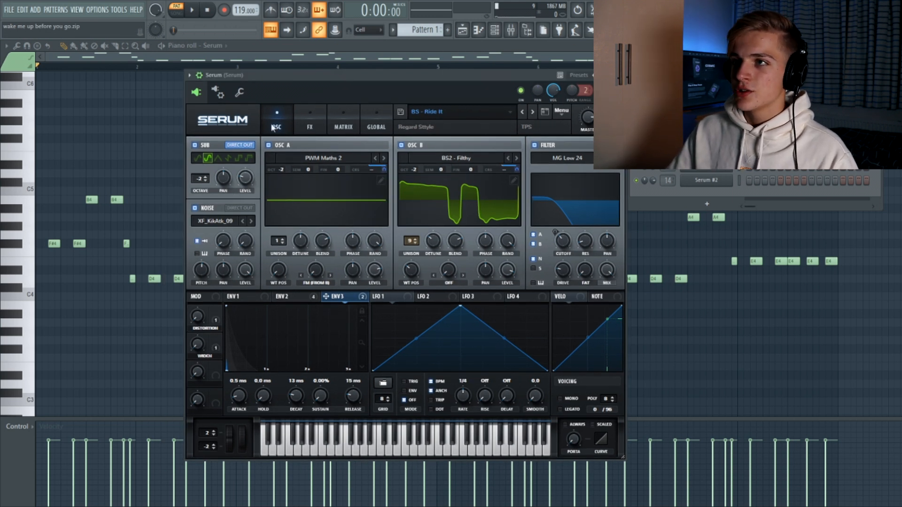
Review the BS - Ride It effects chain from Hyper to Reverb, including what envelope 2 modulates in it
left_click(306, 127)
left_click_drag(307, 73, 323, 66)
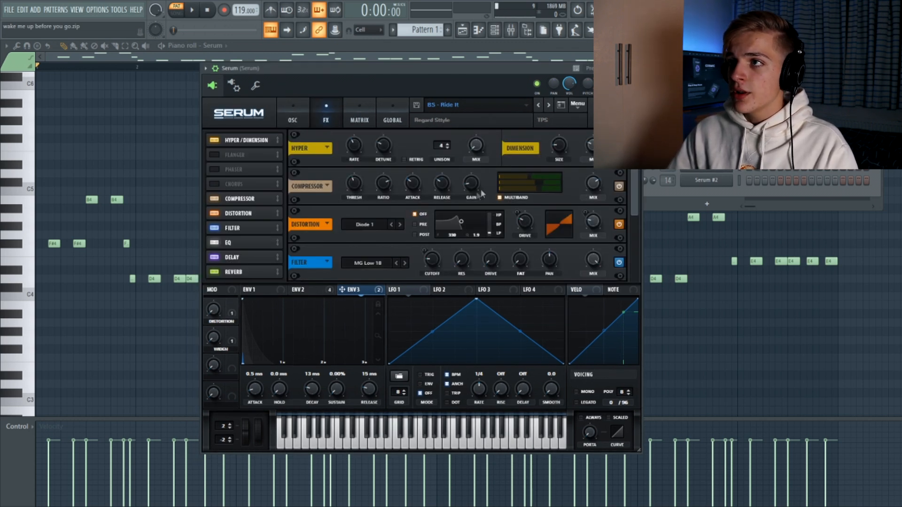
scroll(324, 189, "down", 1)
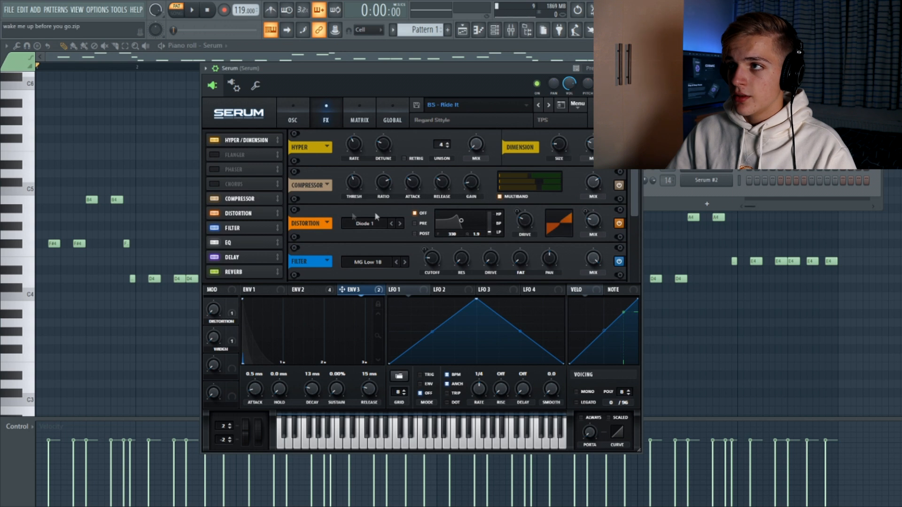
left_click(293, 290)
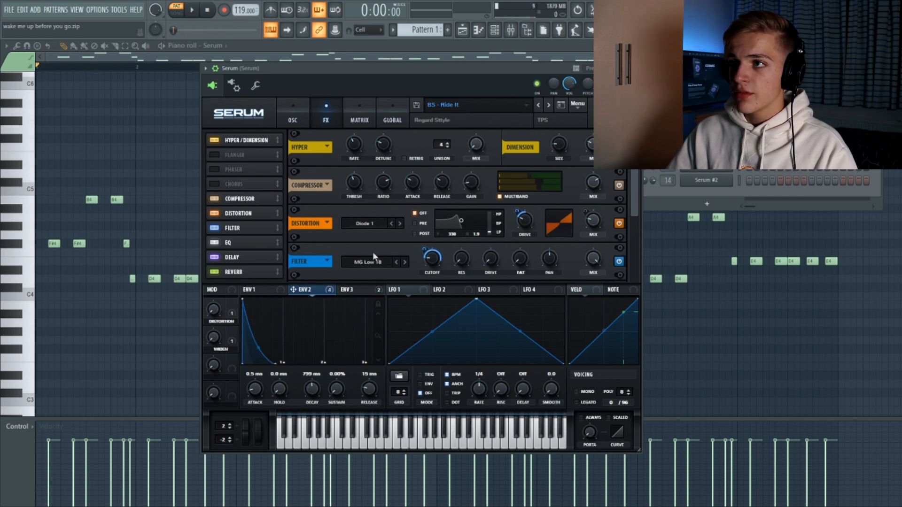
left_click_drag(633, 210, 624, 269)
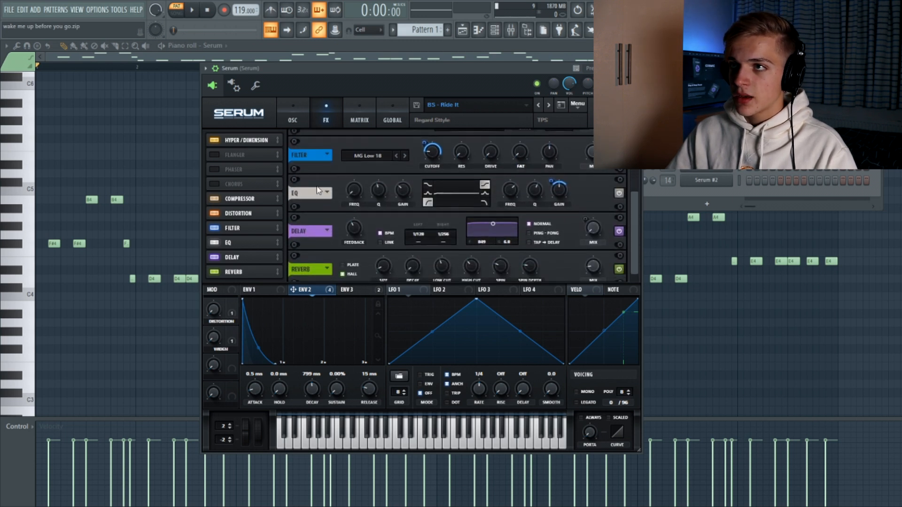
scroll(641, 265, "down", 1)
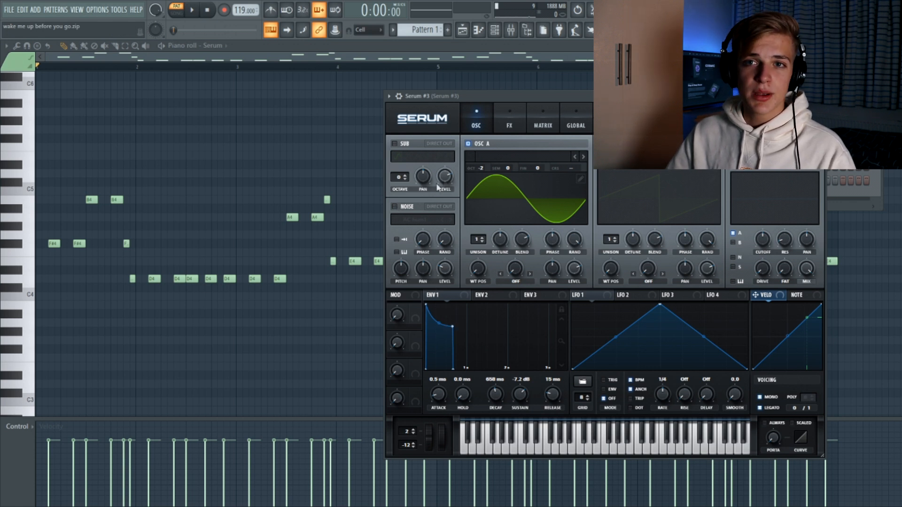
Review the distortion and filter effects of the Serum #3 sine patch, close the synth and audition the pattern
left_click(503, 121)
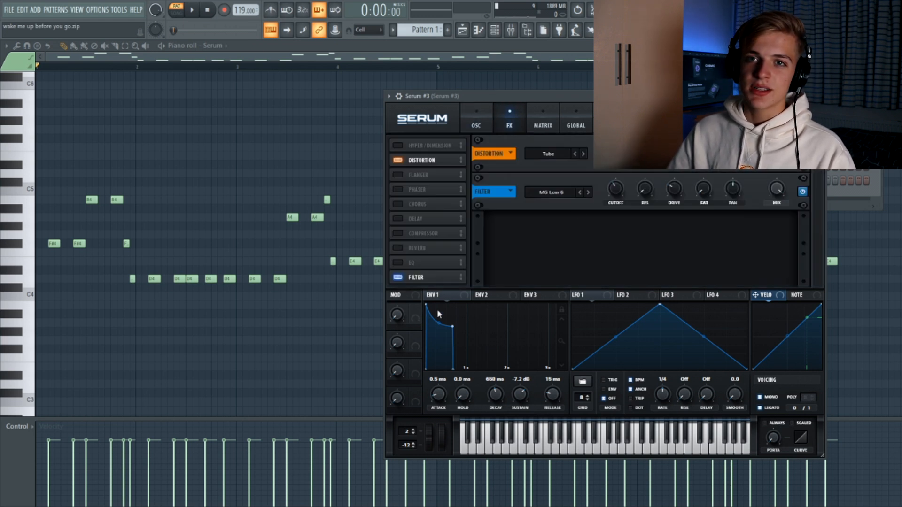
key("Escape")
key("space")
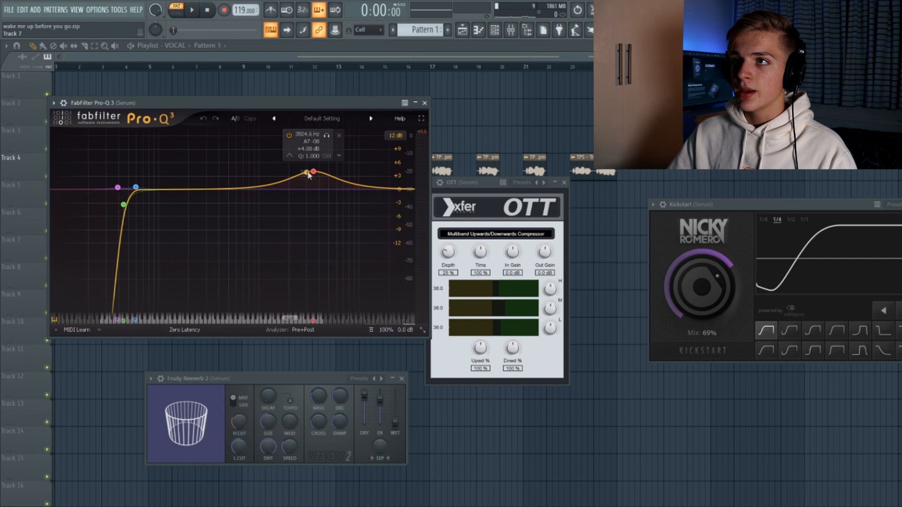
Inspect the OTT and Fruity Reeverb 2 settings on the Serum mixer track and close both plugins
left_click_drag(470, 211, 479, 201)
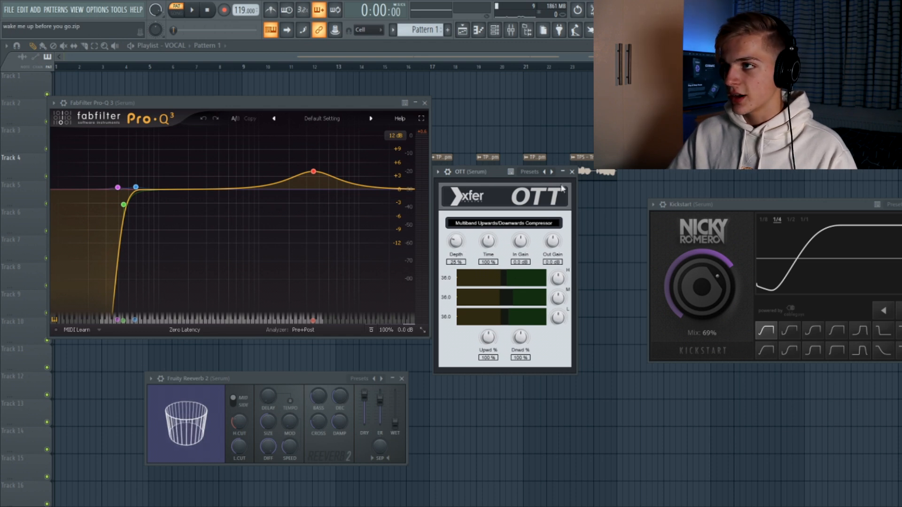
left_click(572, 171)
left_click_drag(161, 395, 247, 318)
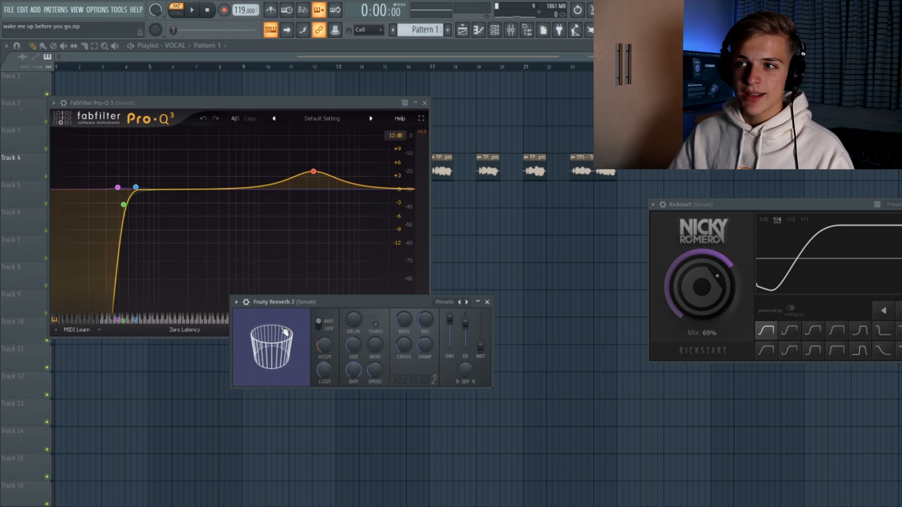
left_click(487, 302)
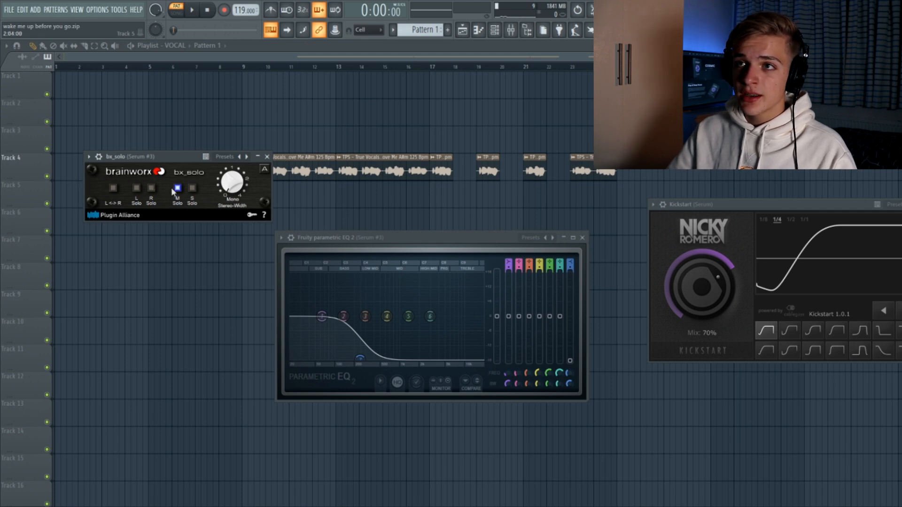
Inspect the bx_solo mono setting and the Parametric EQ 2 high-shelf cut on Serum #3 and close both plugins
left_click_drag(153, 158, 126, 186)
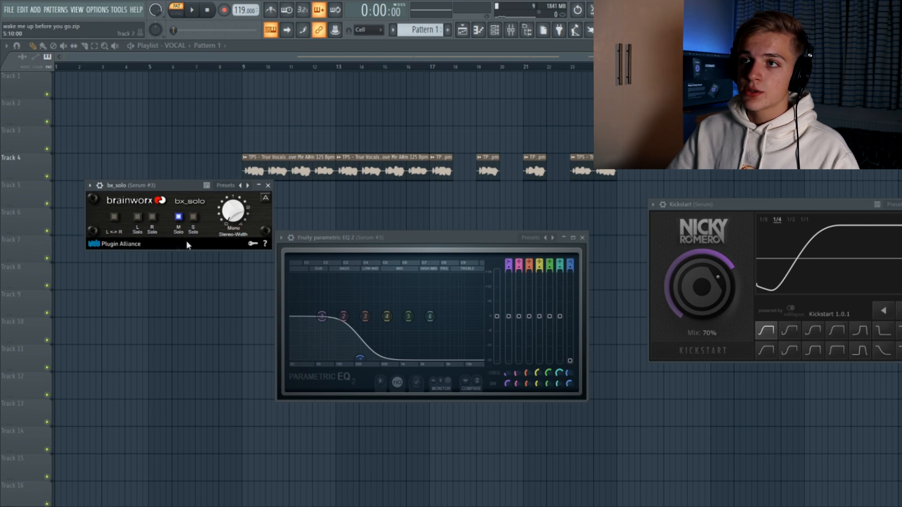
left_click(267, 186)
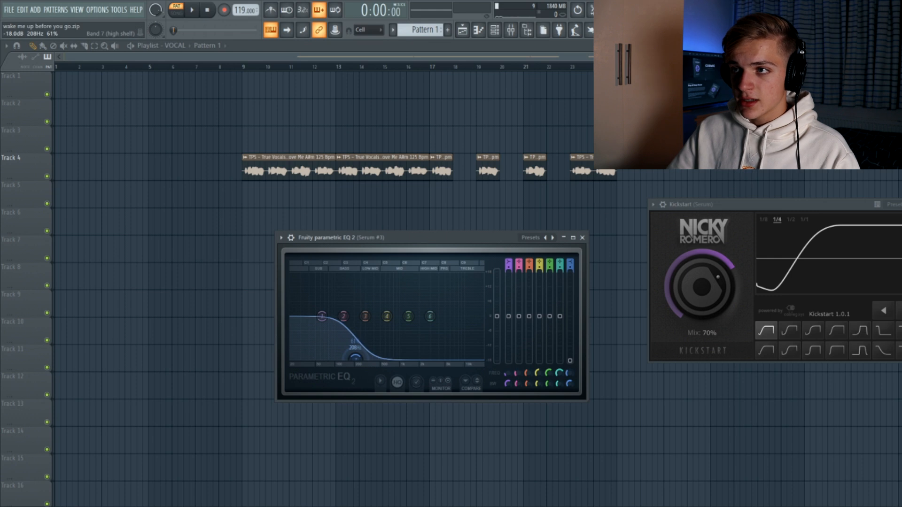
left_click_drag(347, 358, 350, 358)
left_click(582, 238)
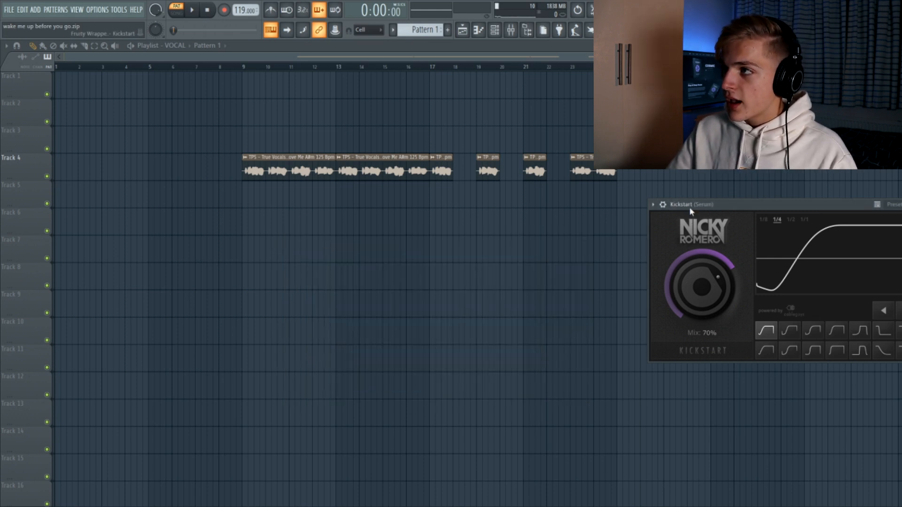
Set the Kickstart mix on the Serum track to 100% and play the vocal and bass together from bar 9
left_click_drag(697, 265, 706, 253)
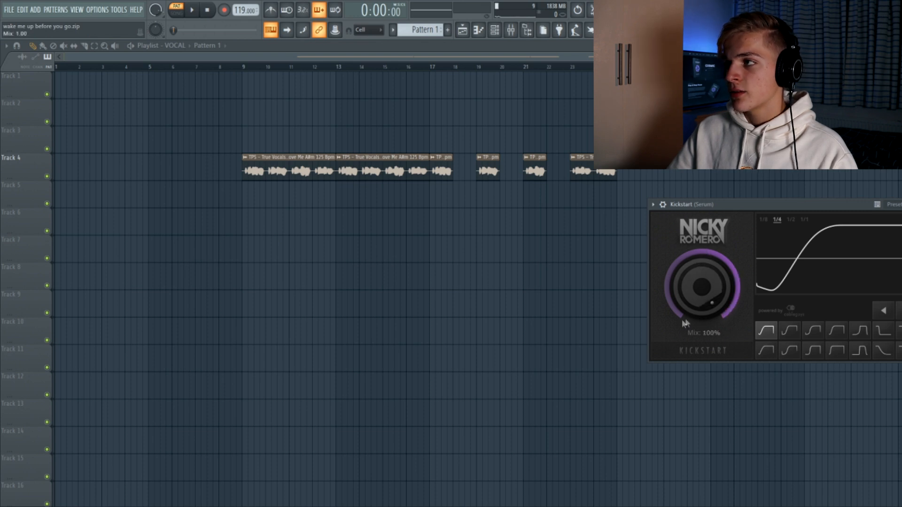
left_click_drag(712, 219, 636, 198)
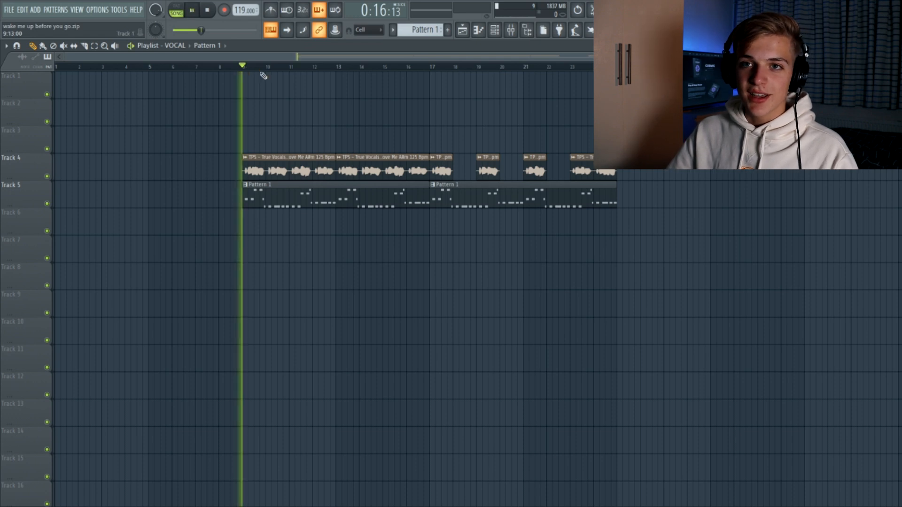
key("space")
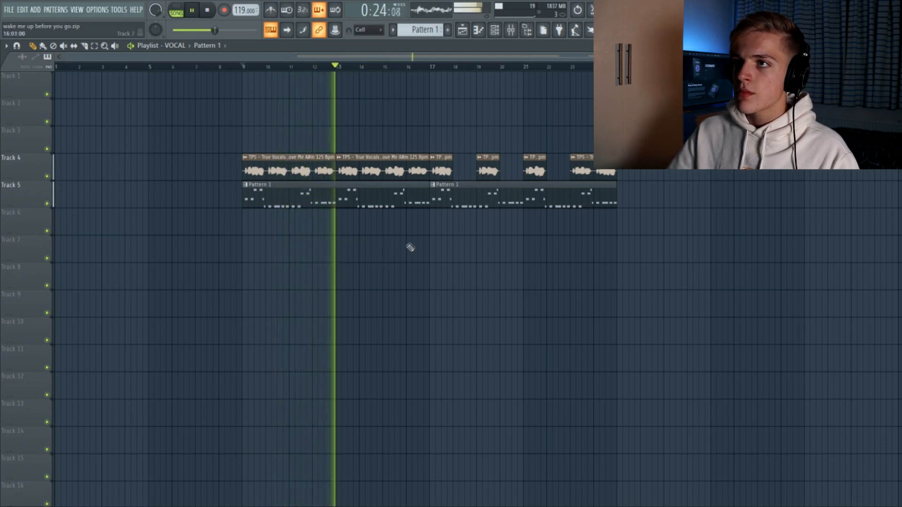
key("space")
Create an automation clip for the wet level of the Serum mixer track's Fruity Reeverb 2
left_click(511, 30)
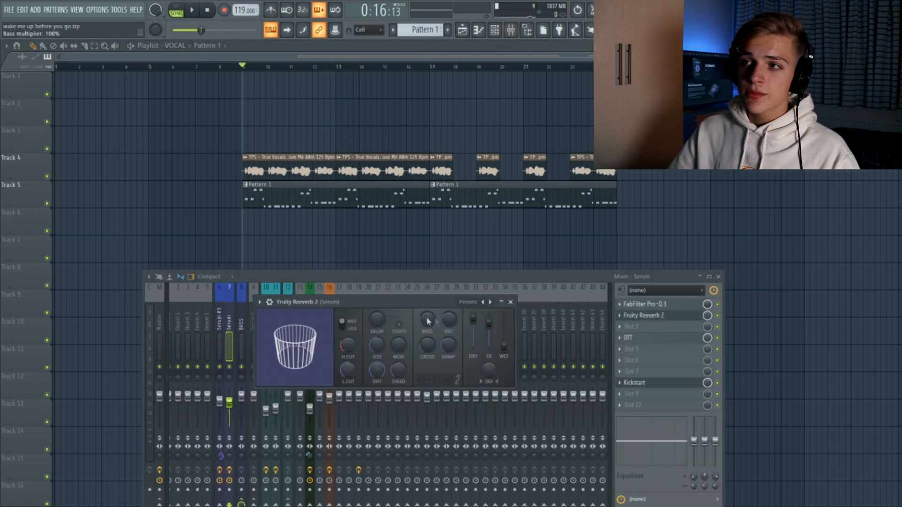
left_click_drag(366, 303, 432, 303)
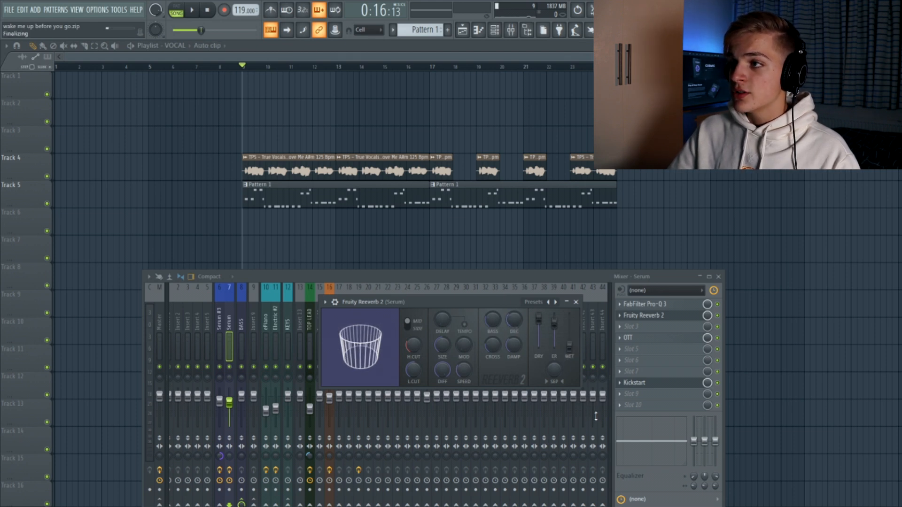
right_click(681, 261)
left_click_drag(251, 70, 439, 221)
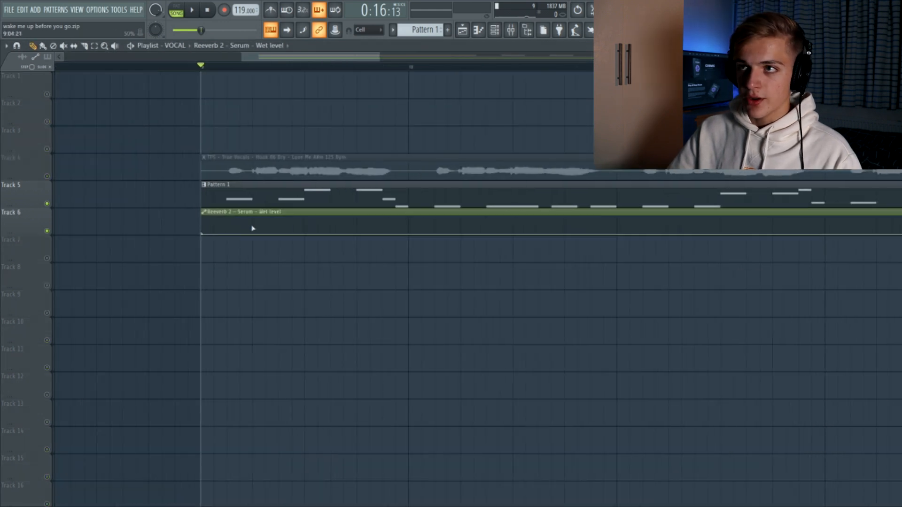
Draw short rising ramps in the reverb wet-level automation around the second beat of bars 9 and 10, and play them back
key("space")
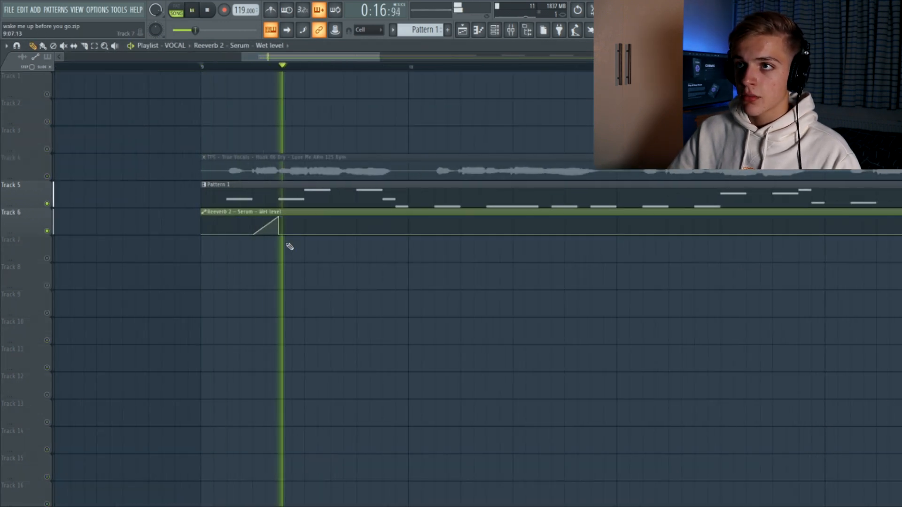
scroll(310, 237, "down", 3)
key("space")
scroll(371, 236, "up", 2)
left_click_drag(371, 236, 389, 227)
scroll(329, 244, "down", 3)
key("space")
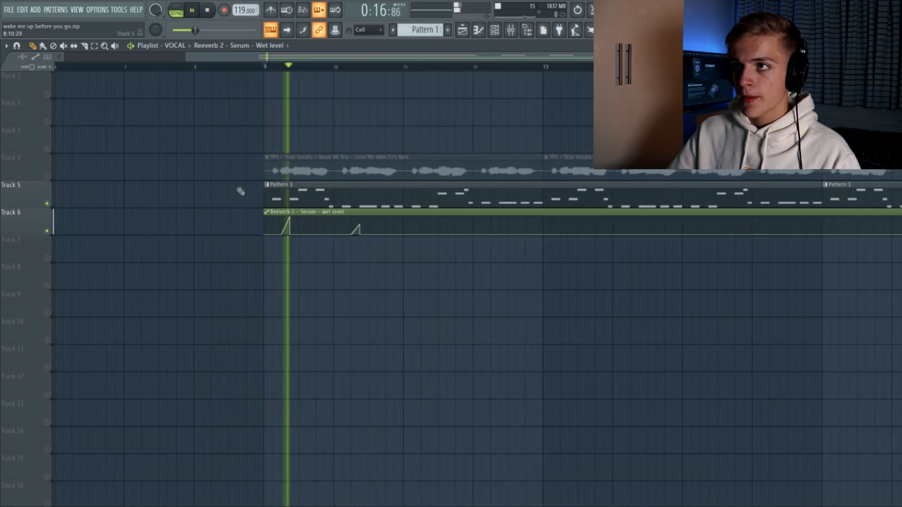
Play back the wet-level automation and flatten its ramp in bar 9 to zero
key("space")
key("space")
key("space")
left_click_drag(288, 219, 288, 234)
key("space")
Raise the wet-level ramp in bar 10 to the maximum, draw a matching ramp around the second beat of bar 12, and play back
left_click_drag(360, 228, 358, 218)
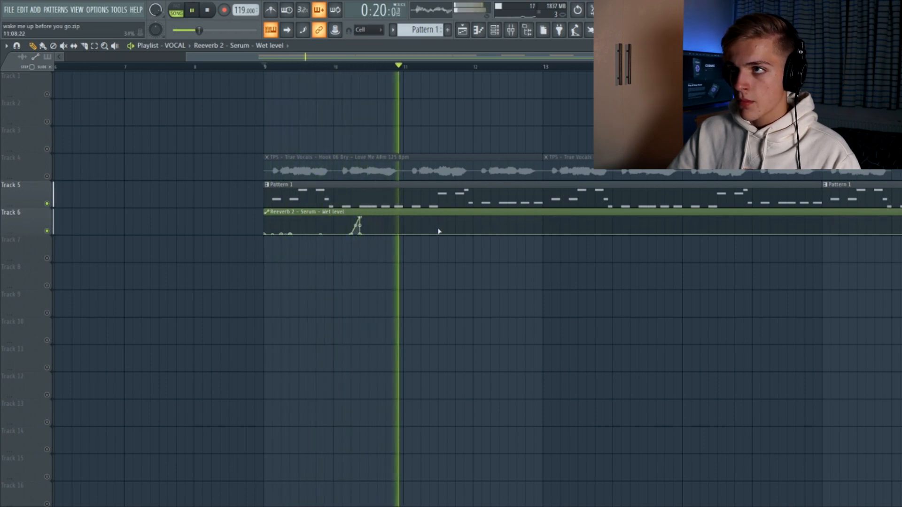
left_click_drag(499, 233, 499, 217)
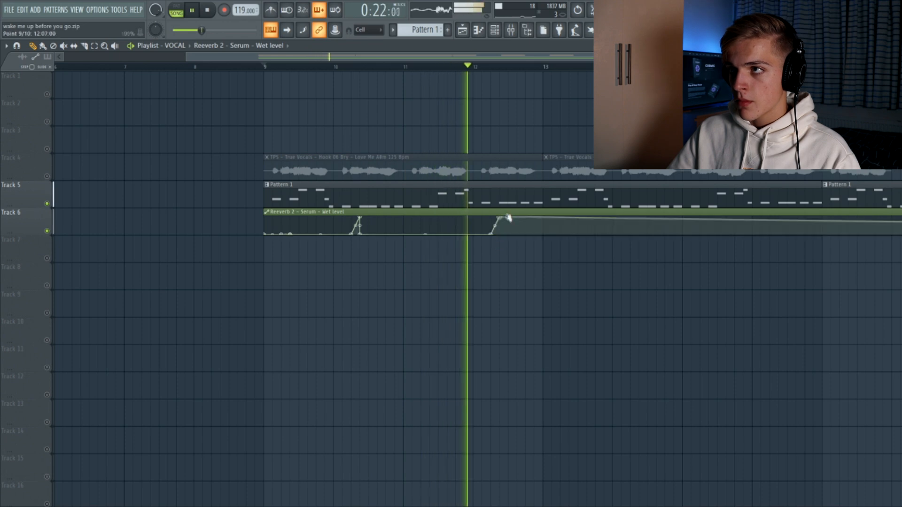
key("space")
key("space")
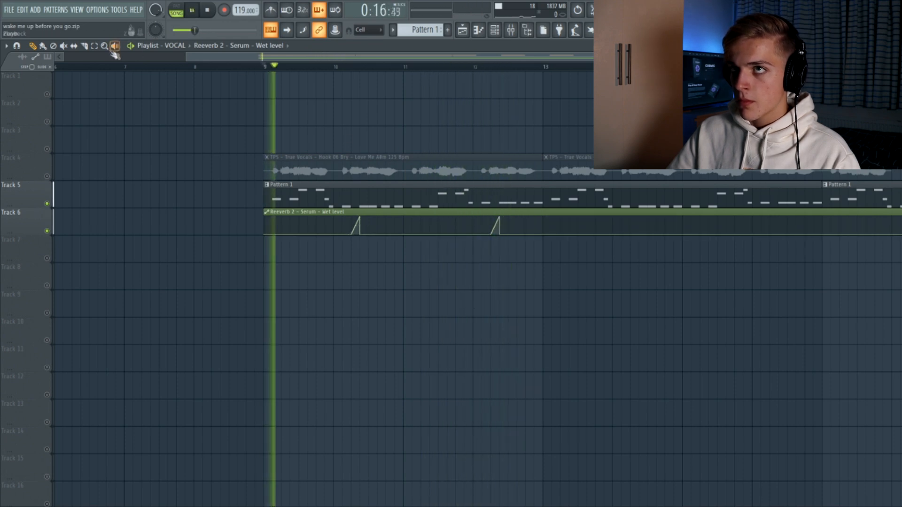
Slice the wet-level automation clip at bar 13 and delete the part after the cut
left_click(85, 47)
left_click(543, 230)
key("space")
key("space")
left_click(34, 46)
right_click(564, 216)
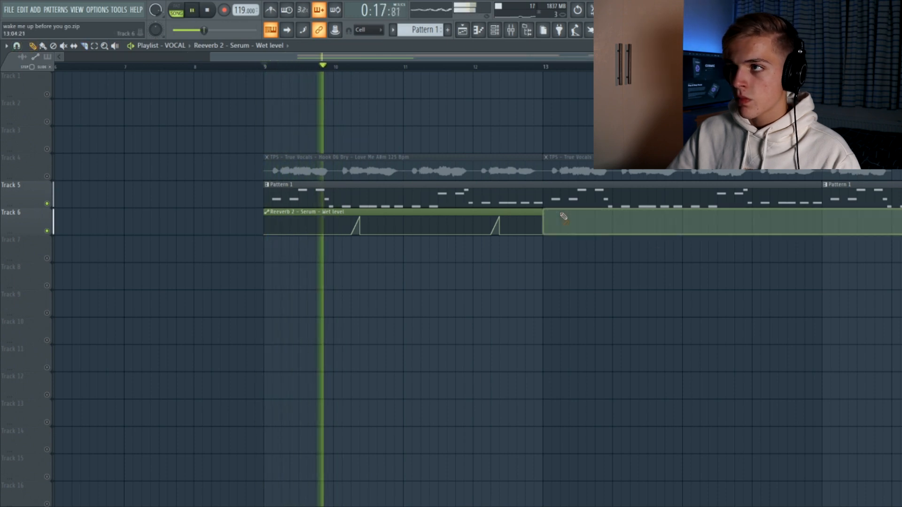
Duplicate the four-bar wet-level automation clip three times so it runs under both Pattern 1 clips
scroll(488, 221, "down", 3)
left_click(455, 224, "ctrl")
key("ctrl+b")
key("ctrl+b")
key("ctrl+b")
Enable all playlist tracks again and play the vocal and bass with the repeated reverb automation
key("space")
right_click(48, 204)
right_click(47, 204)
key("space")
scroll(329, 270, "down", 3)
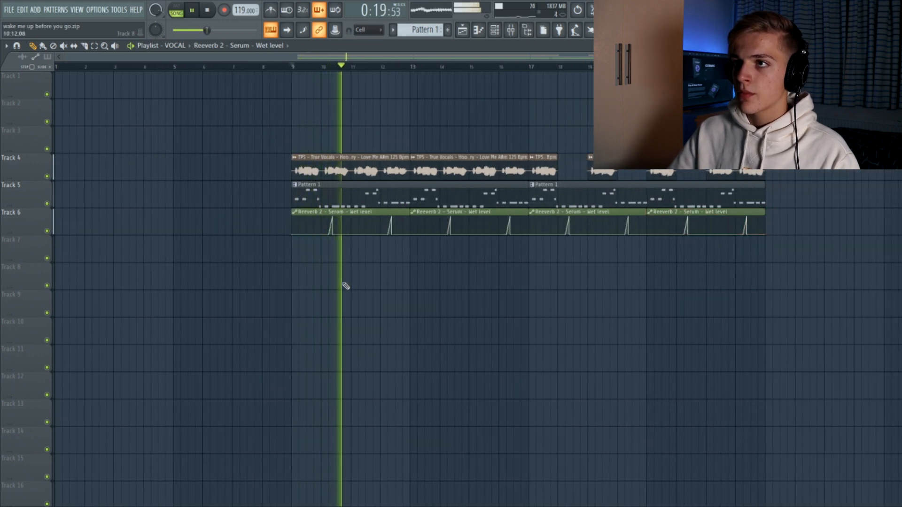
key("space")
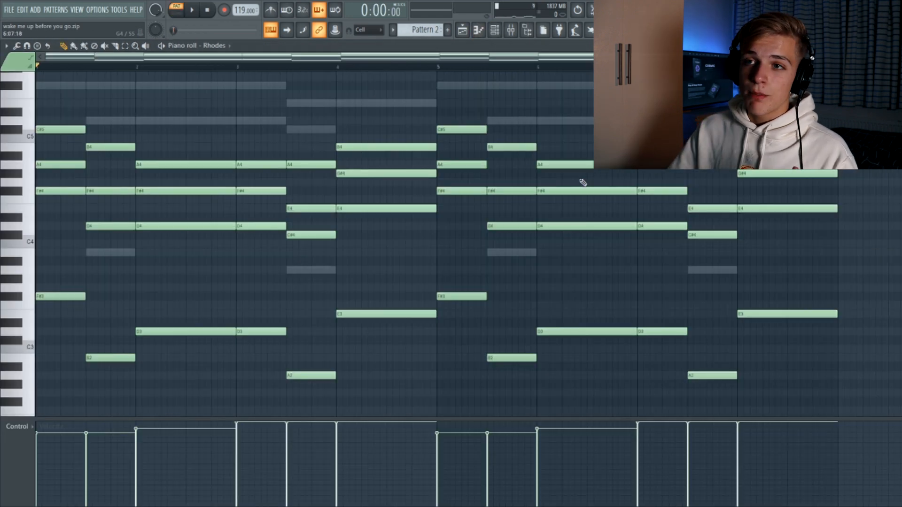
Examine the Rhodes chord notes of Pattern 2 in the piano roll, including the low notes, and play the pattern
scroll(264, 262, "down", 1)
scroll(65, 212, "up", 1)
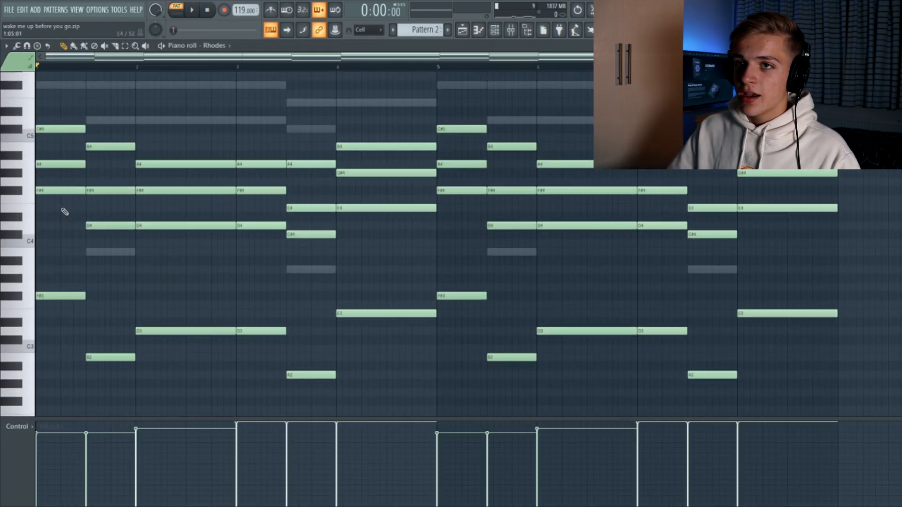
left_click_drag(50, 250, 757, 425)
left_click(791, 379, "ctrl")
scroll(380, 85, "up", 1)
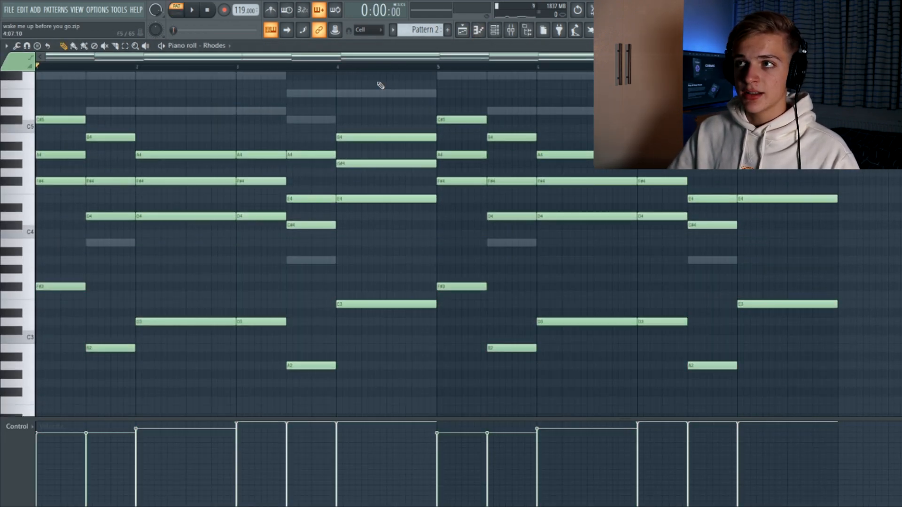
key("space")
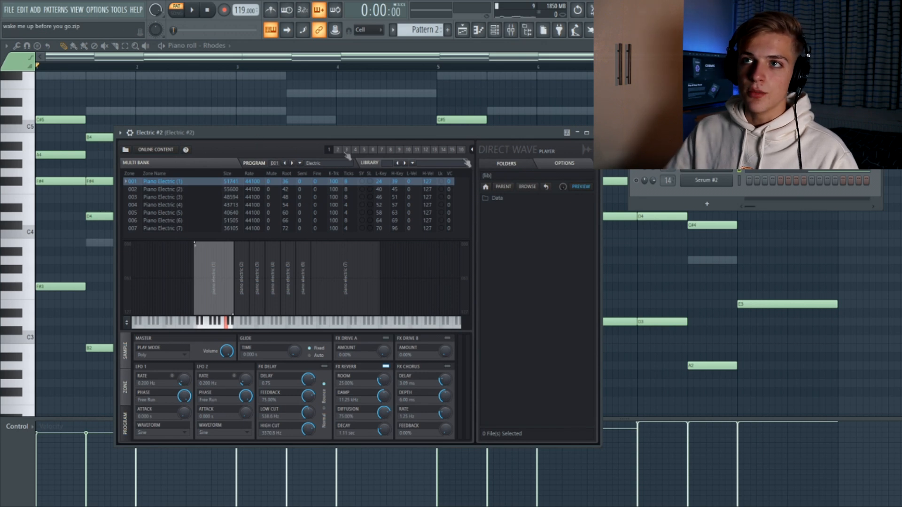
Listen to Pattern 2 with the Electric #2 DirectWave instrument, close its window, and play the pattern again
key("space")
left_click(595, 133)
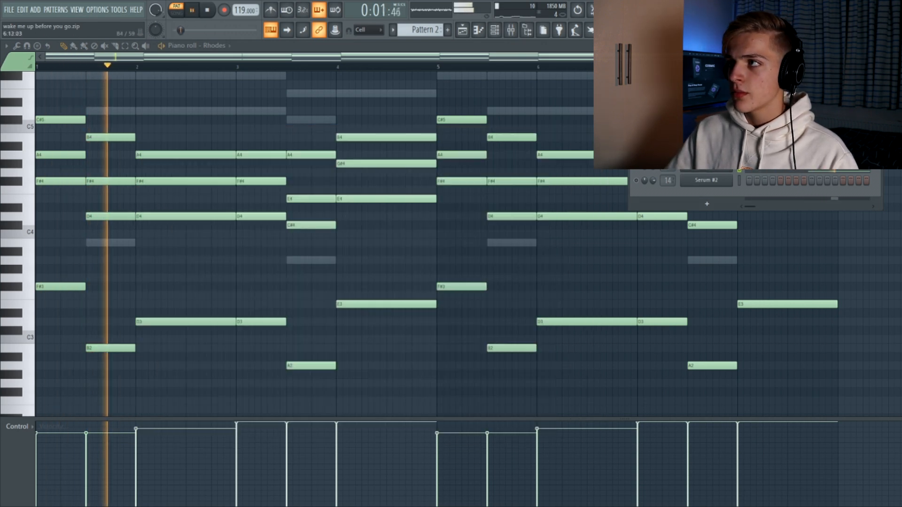
key("space")
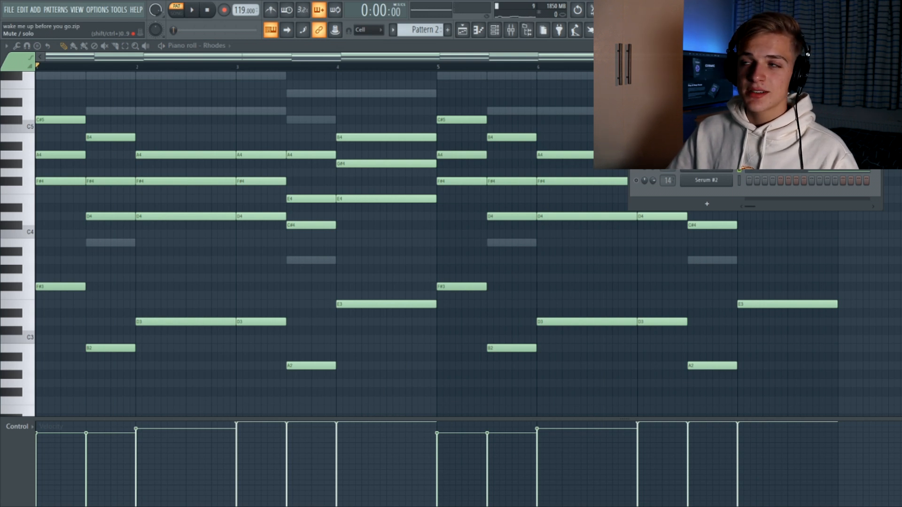
key("space")
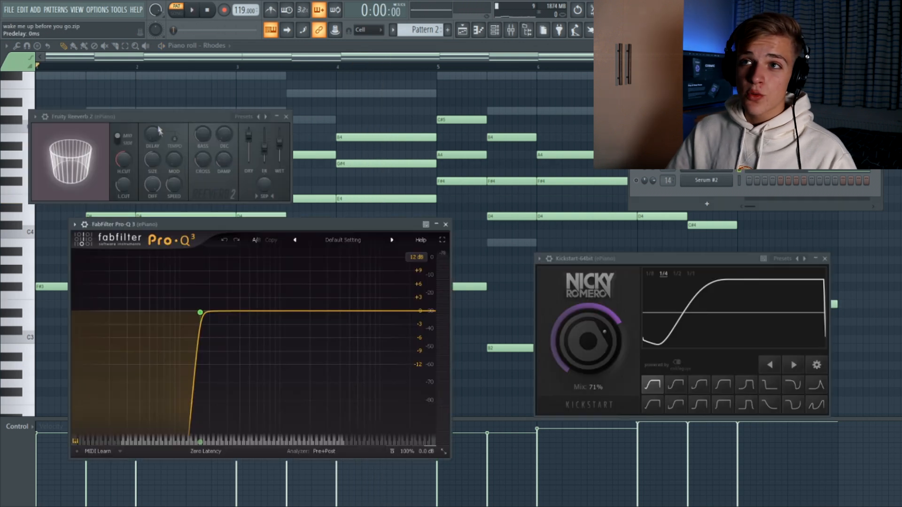
Inspect the effect plugins on the ePiano and Electric #2 mixer tracks and close them
left_click_drag(167, 116, 274, 109)
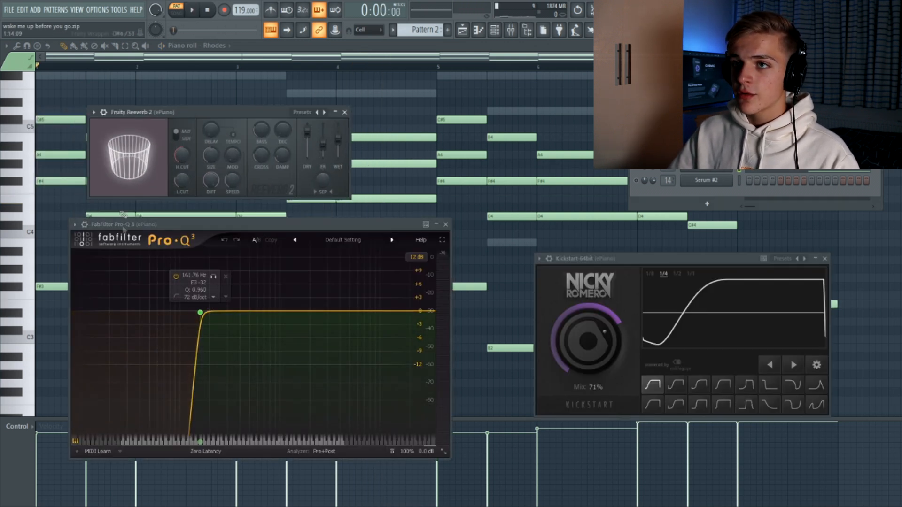
left_click(445, 224)
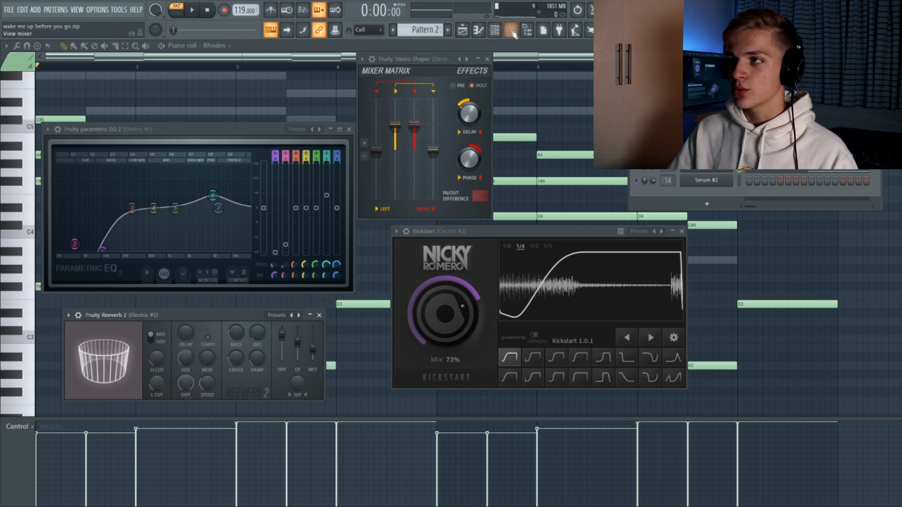
key("F12")
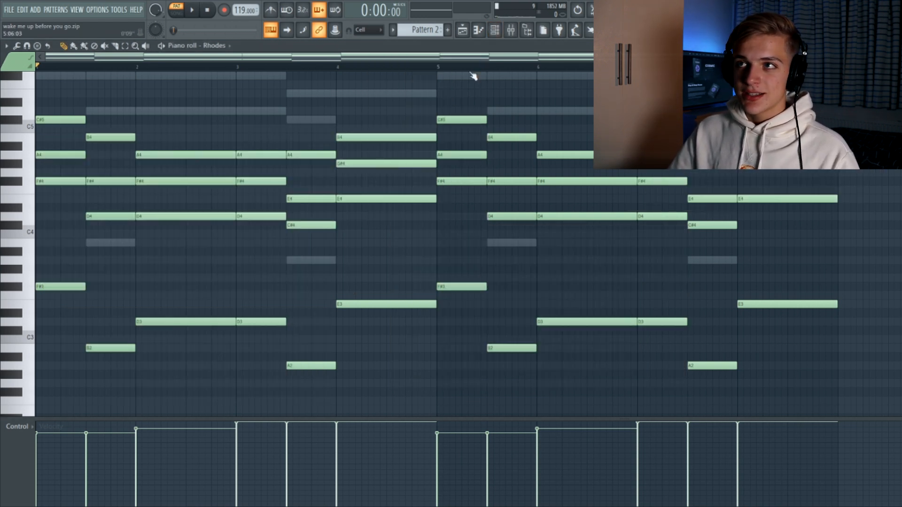
Play the chord pattern alone, and play it in the playlist with the vocal and bass from bar 9
key("space")
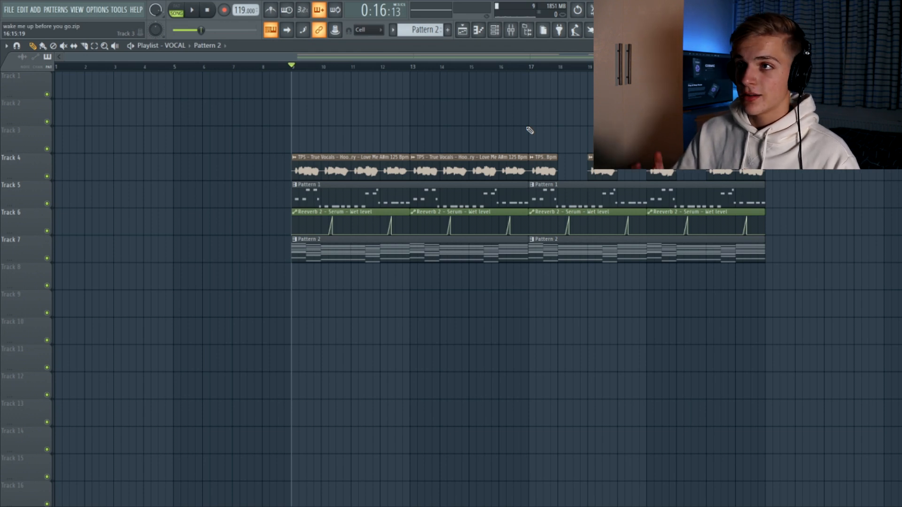
key("space")
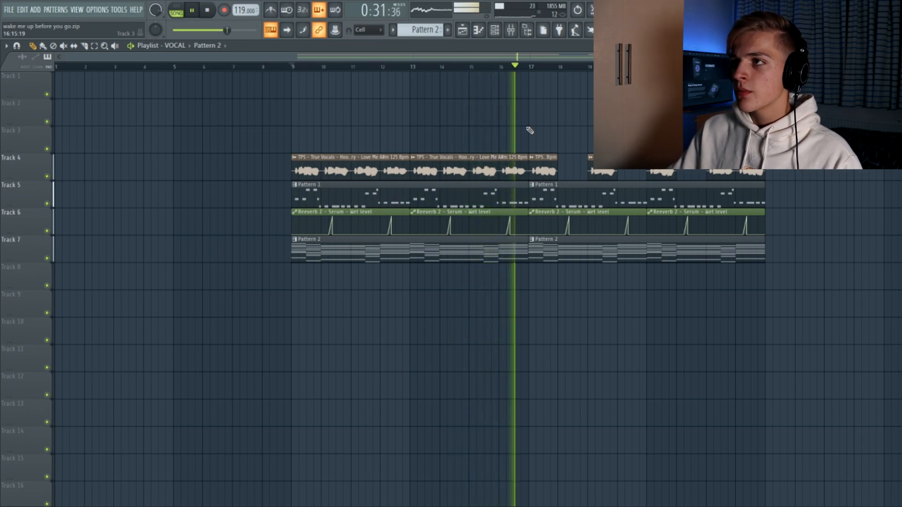
key("space")
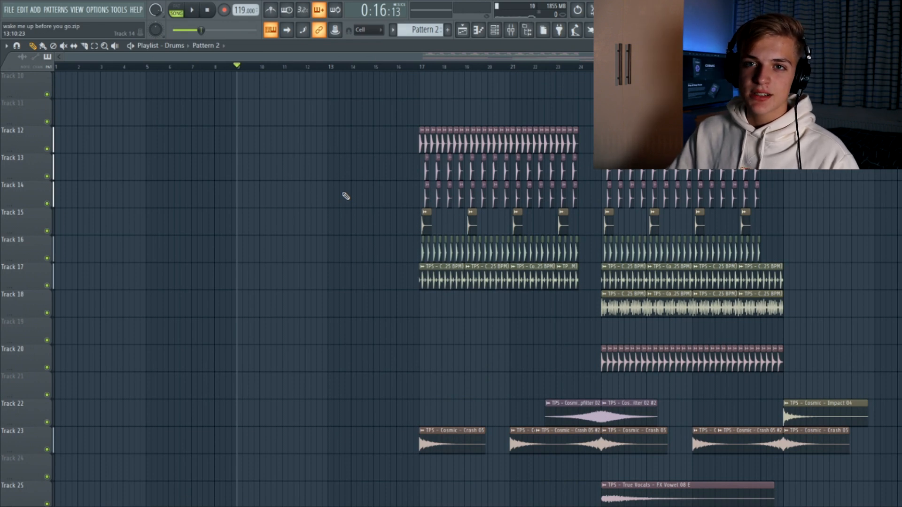
Play the kick from bar 17 in the Drums arrangement and enable the clap layers on Tracks 13 and 14
scroll(589, 209, "up", 3)
scroll(527, 165, "up", 2)
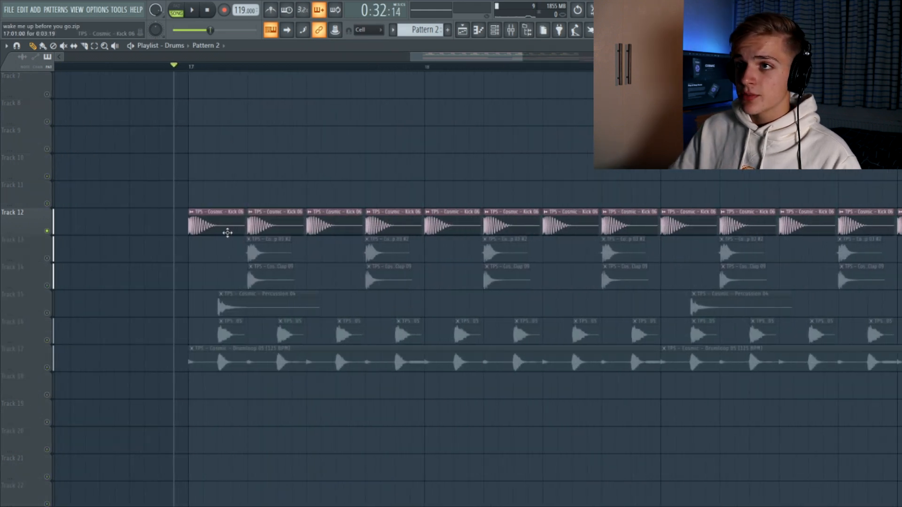
key("space")
left_click(47, 259)
left_click(47, 286)
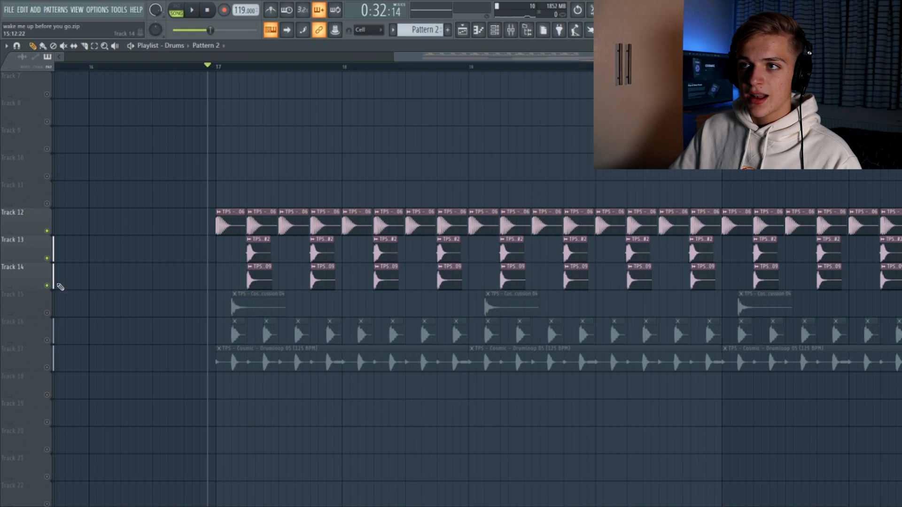
Enable the Percussion 04 clips on Track 15 and play them with the kick and claps from bar 17
scroll(284, 281, "up", 3)
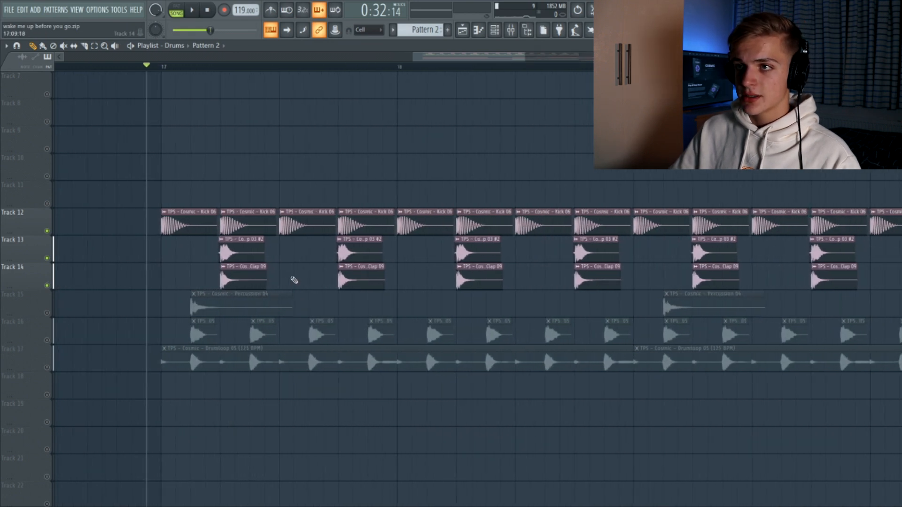
left_click(47, 312)
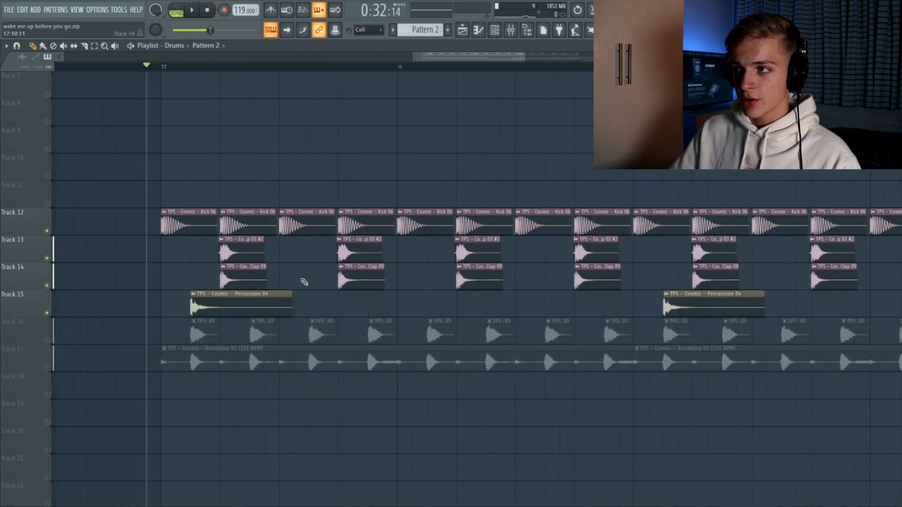
scroll(514, 323, "down", 4)
scroll(615, 276, "up", 2)
scroll(257, 157, "down", 3)
scroll(245, 165, "up", 2)
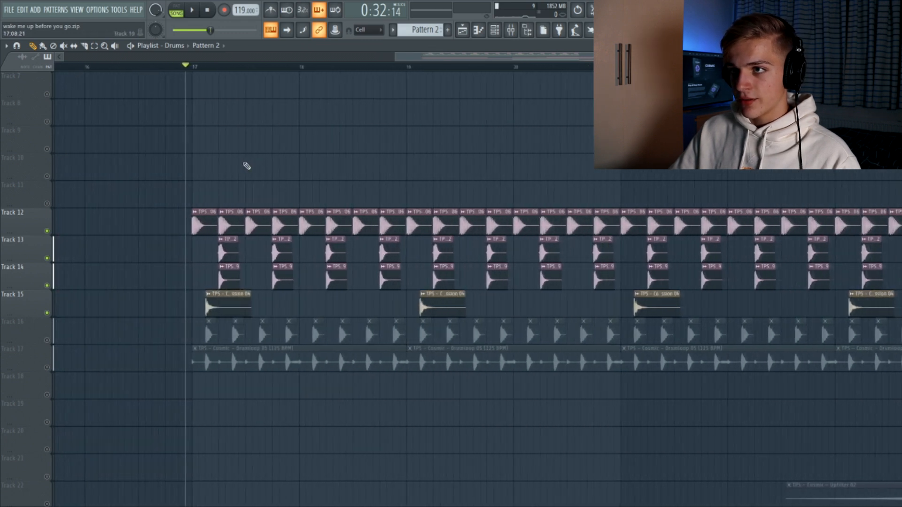
key("space")
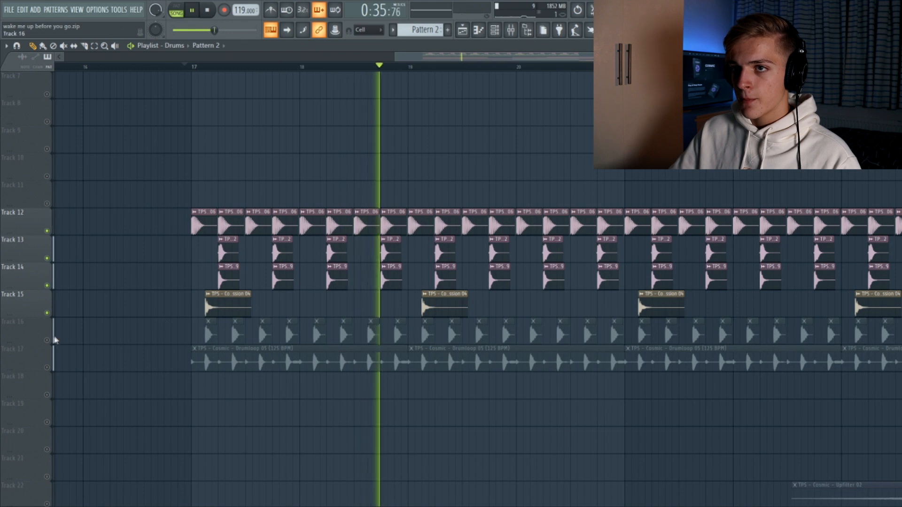
Enable the offbeat clips on Track 16 and play them with the other drums from bar 17
key("space")
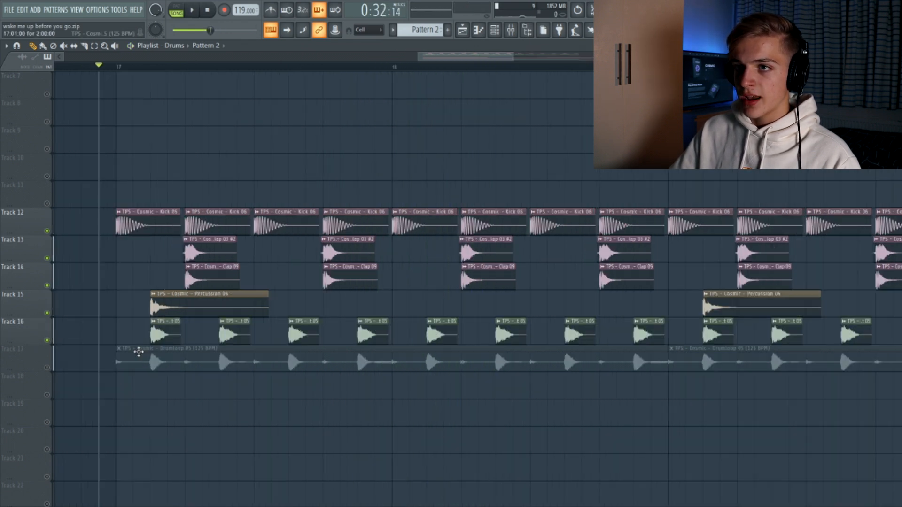
key("space")
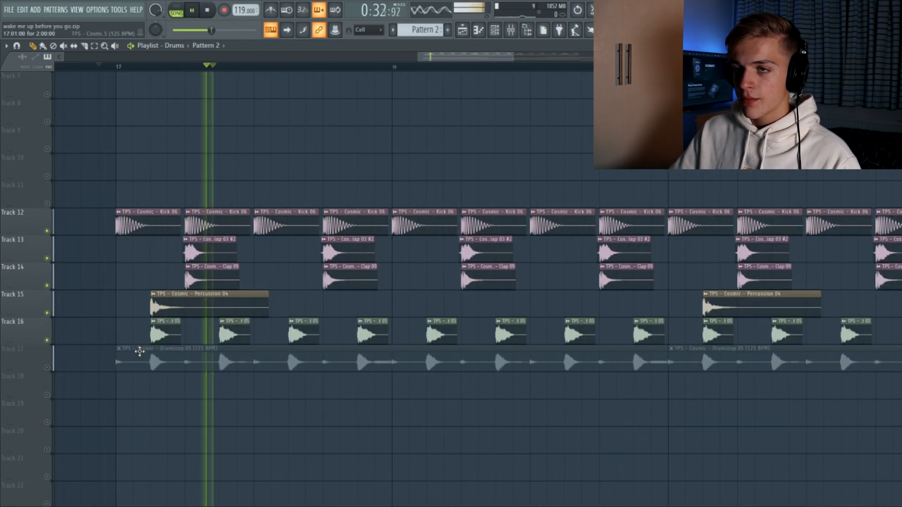
scroll(140, 352, "down", 6)
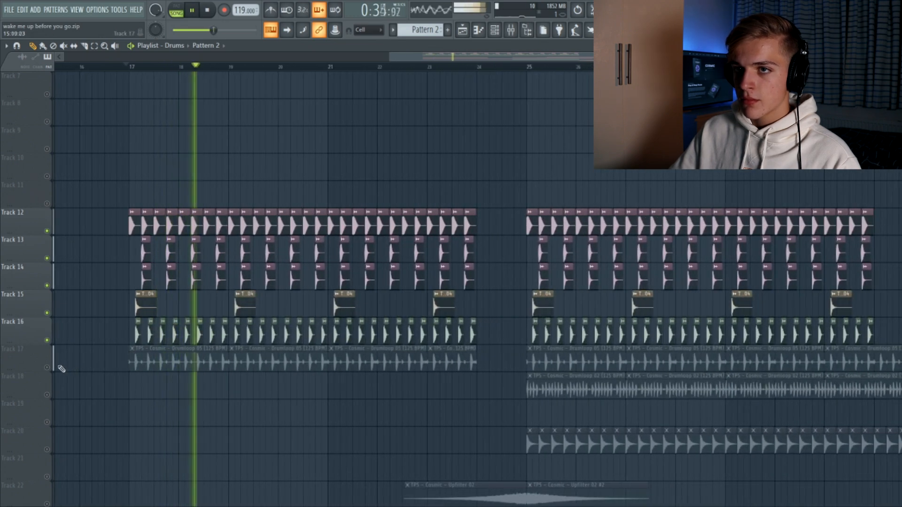
key("space")
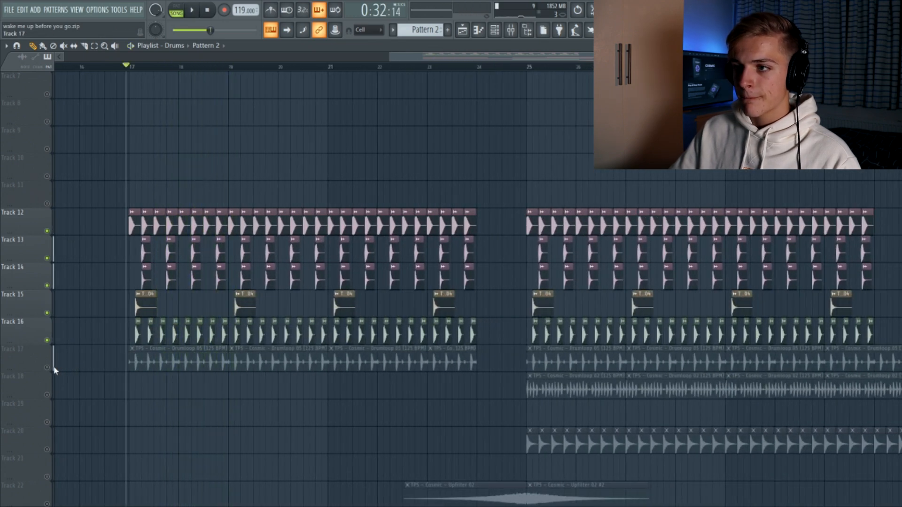
Enable Drumloop 05 on Track 17 and play the full drum layers from bar 17
left_click(48, 368)
key("space")
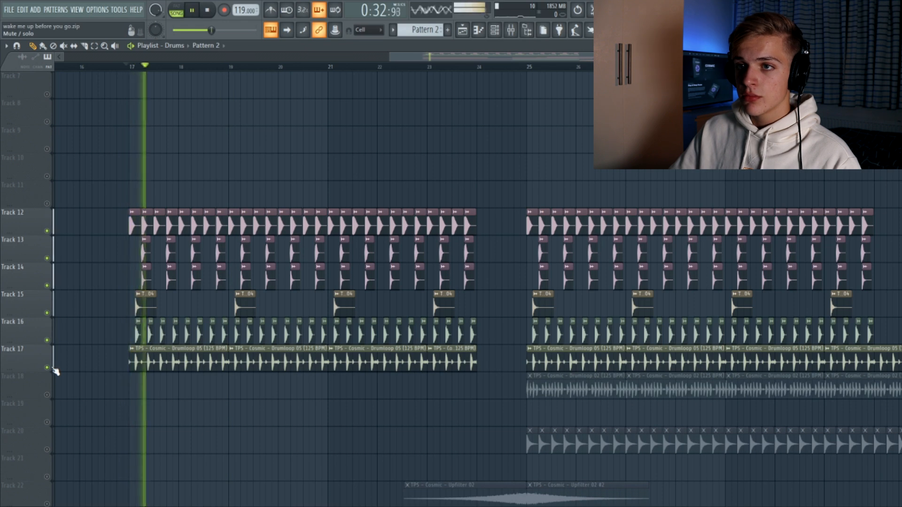
scroll(60, 365, "down", 1)
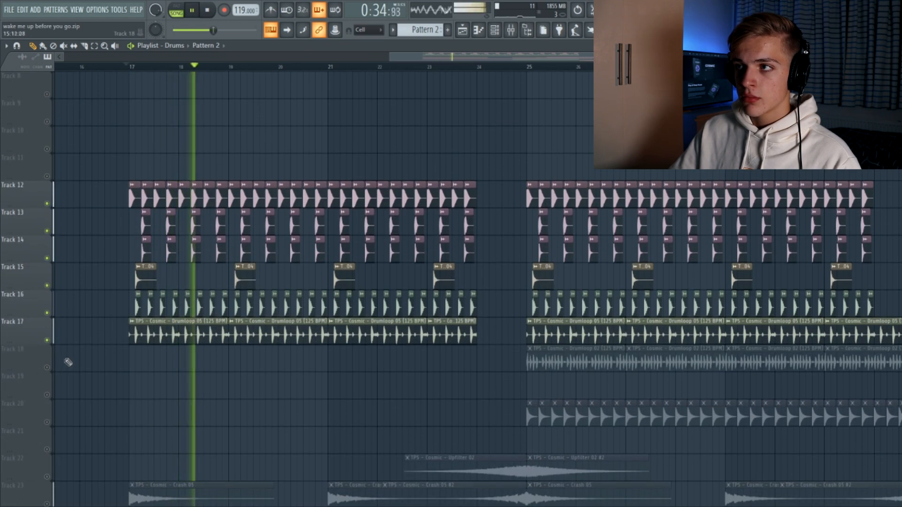
key("space")
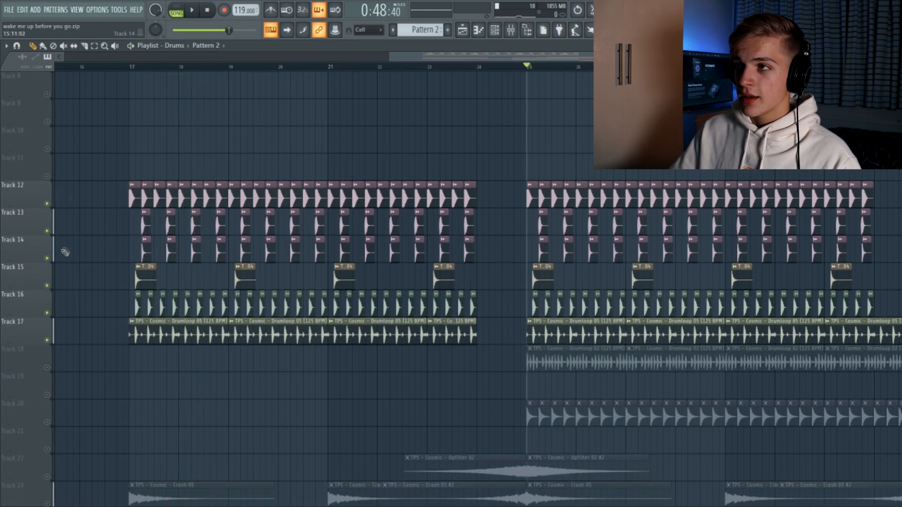
Enable Drumloop 02 on Track 18 and the clips on Track 20, and play the drums from bar 25
left_click(52, 369)
scroll(145, 423, "down", 1)
left_click(53, 396)
key("space")
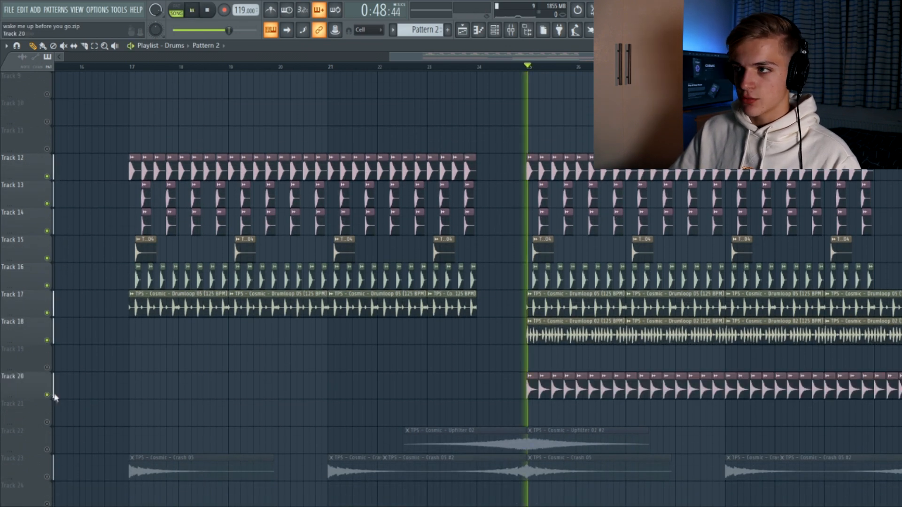
scroll(219, 366, "down", 2)
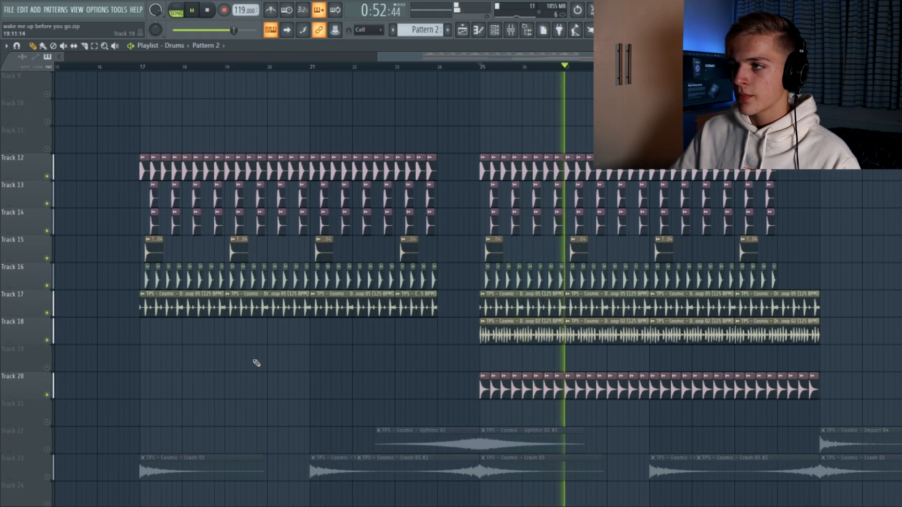
Enable the effects on Tracks 22, 23, 26, 27 and 30, and select the two Upfilter 02 clips around bar 25
scroll(256, 364, "down", 6)
key("space")
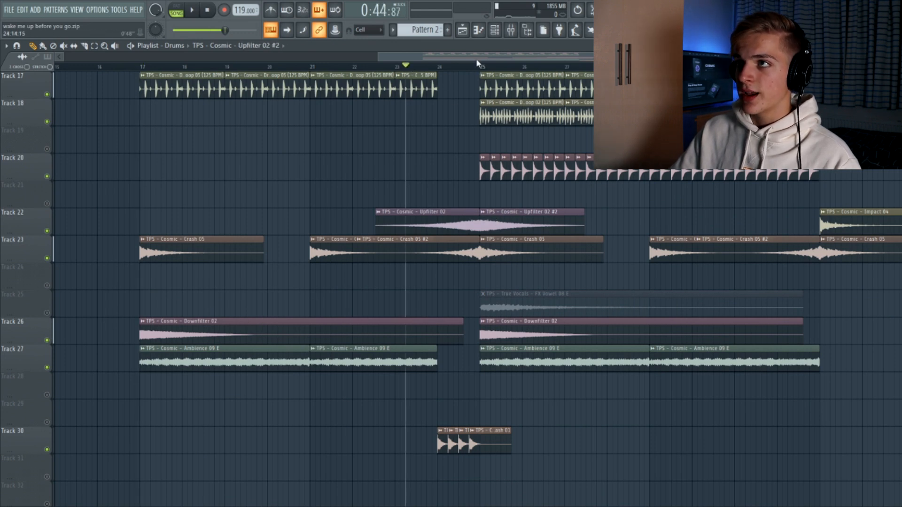
left_click_drag(450, 220, 498, 224)
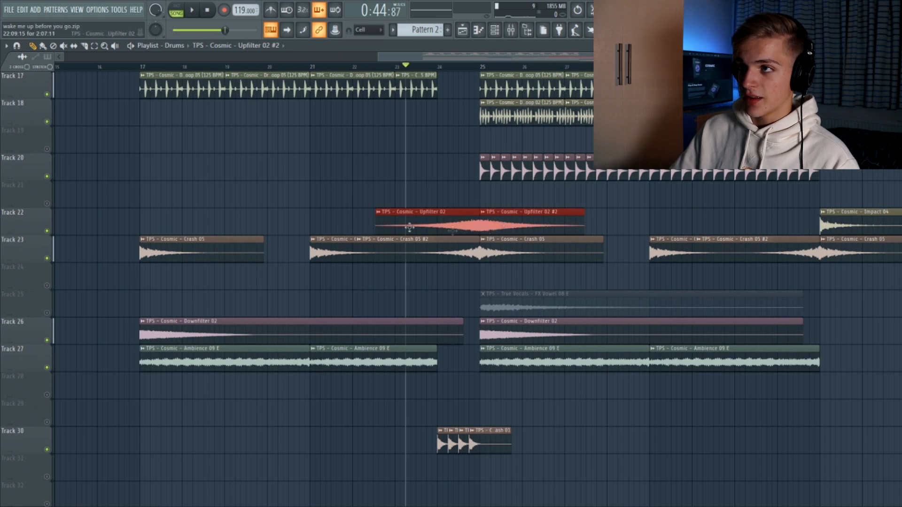
Clear the clip selection, solo Track 25 and cue playback at bar 25 to hear the FX Vowel vocal
left_click_drag(417, 249, 551, 255)
left_click(165, 305, "ctrl")
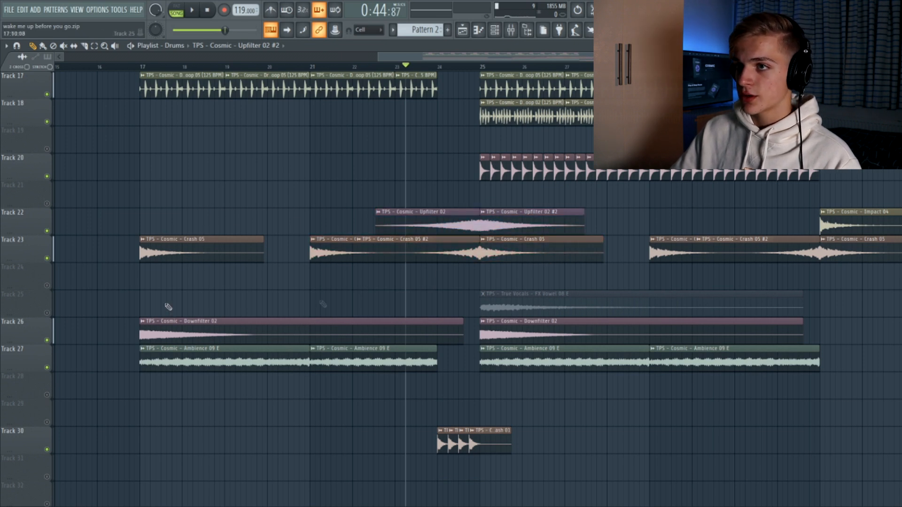
right_click(50, 318)
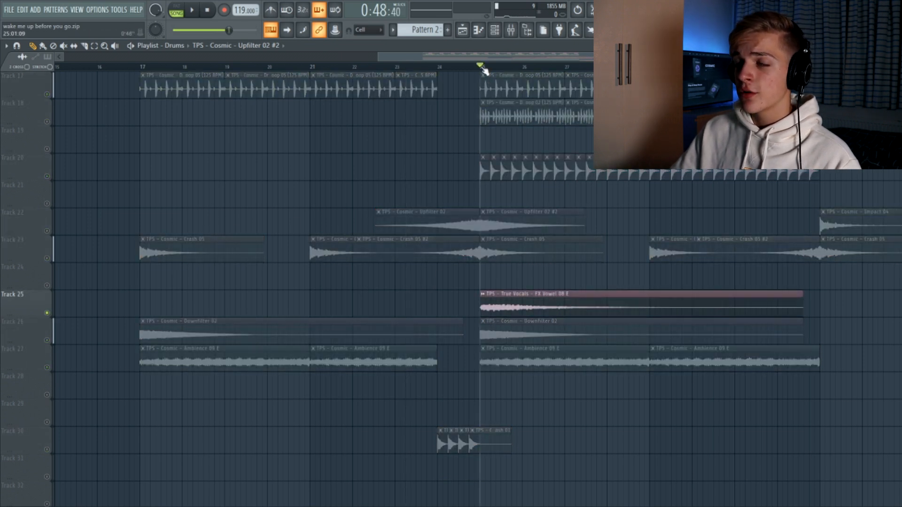
left_click_drag(471, 286, 533, 297)
left_click(552, 285, "ctrl")
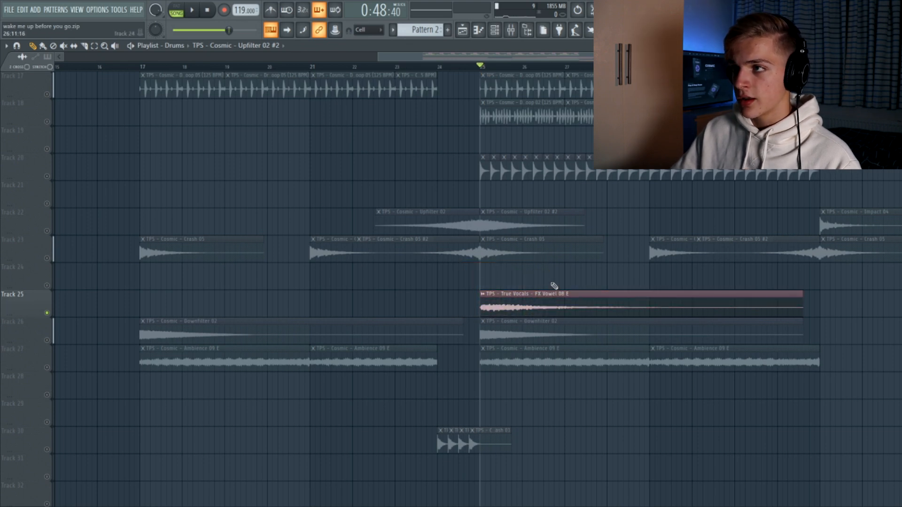
Enable Tracks 22, 23, 26, 27 and 30 alongside Track 25 and play the combined effects from bar 17
left_click(48, 258)
left_click(47, 231)
left_click(47, 367)
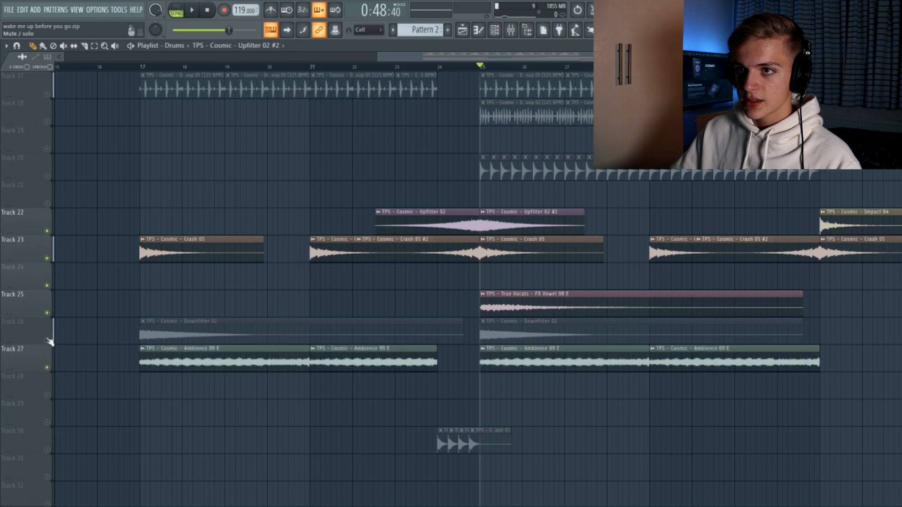
left_click(48, 340)
left_click(141, 67)
key("space")
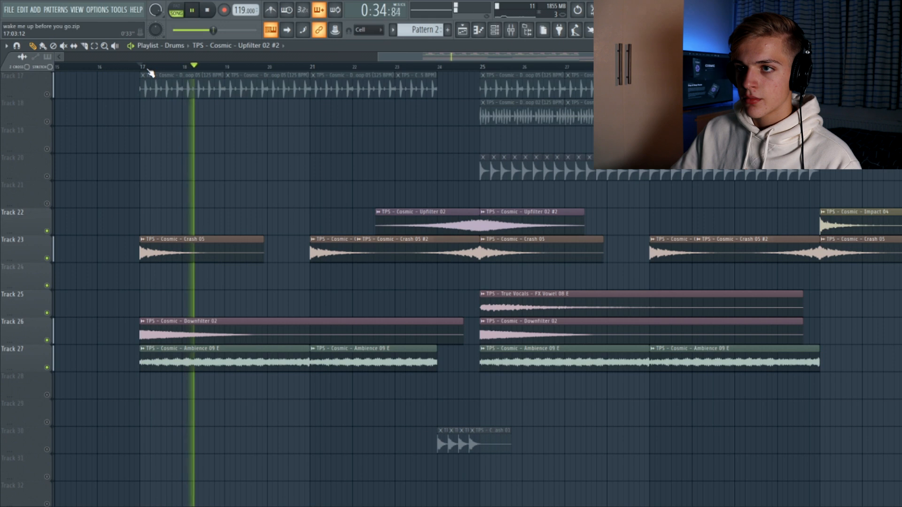
left_click(47, 450)
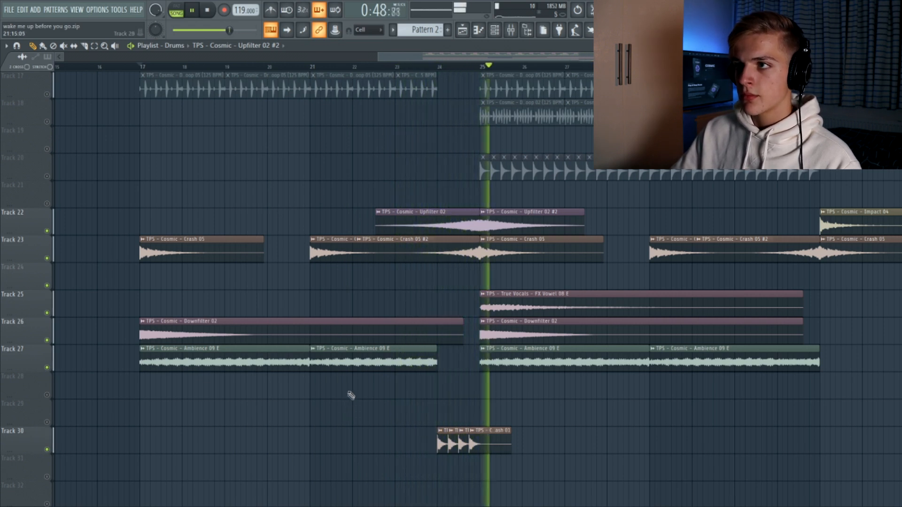
scroll(355, 386, "down", 3)
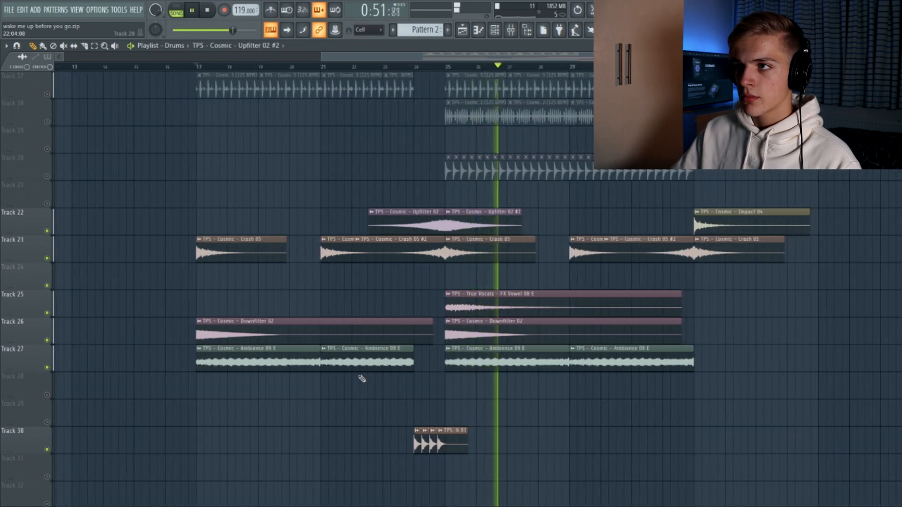
key("space")
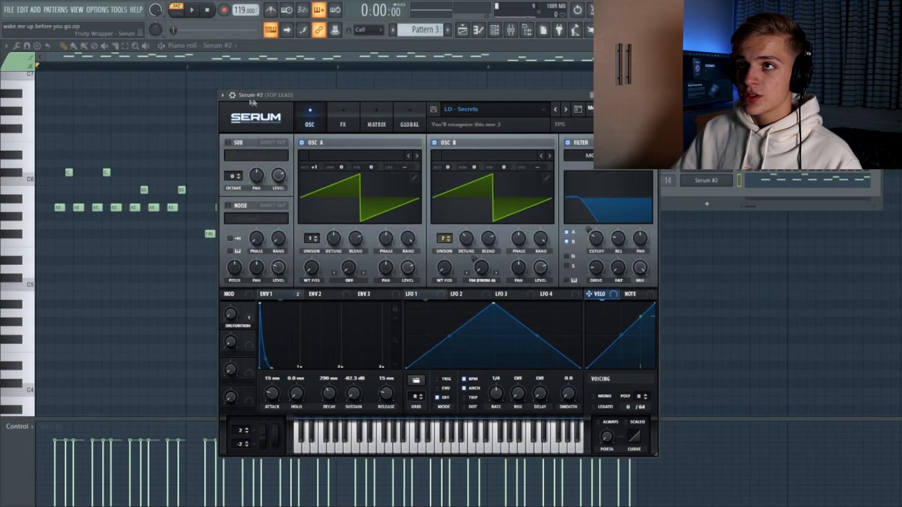
View the effects of the Serum #2 top lead and play its Pattern 3 melody in the piano roll
left_click_drag(265, 105, 271, 104)
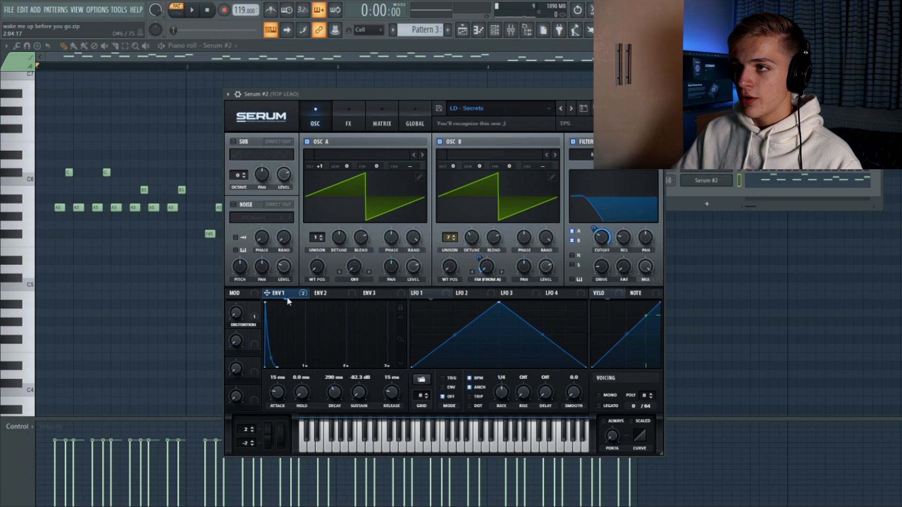
left_click(348, 120)
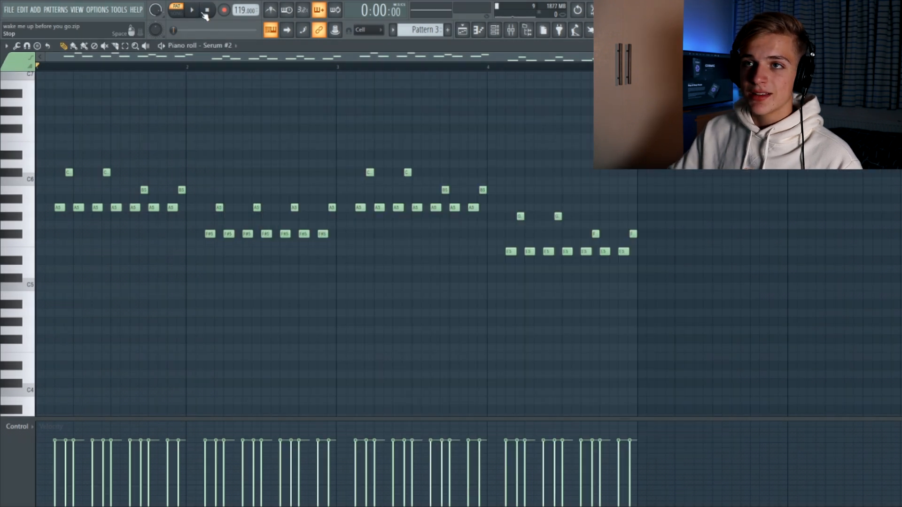
key("space")
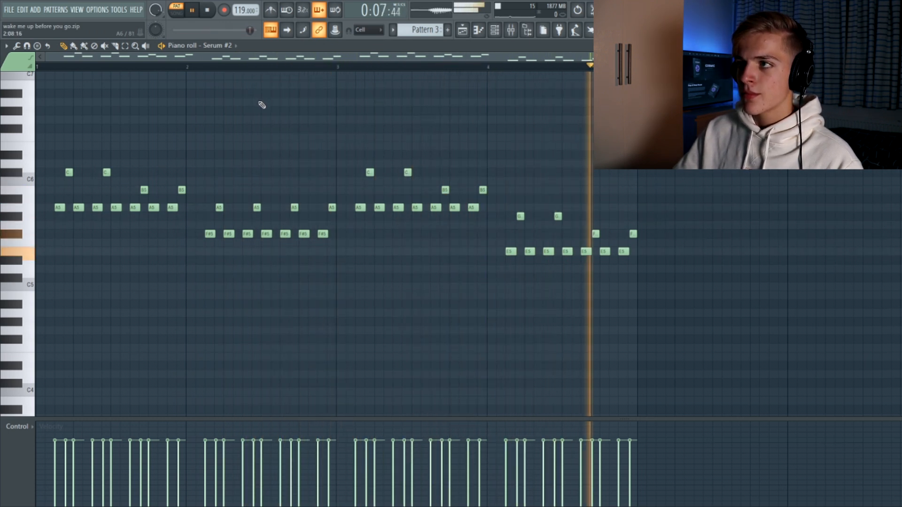
key("space")
scroll(35, 204, "up", 1)
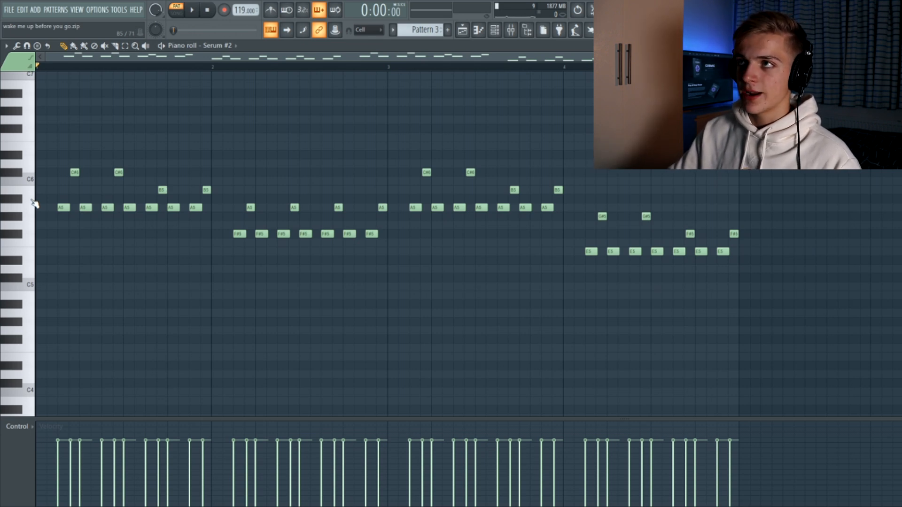
Open the main arrangement and play it from bar 25 into the section where the Pattern 3 lead enters
key("F5")
scroll(156, 71, "right", 5)
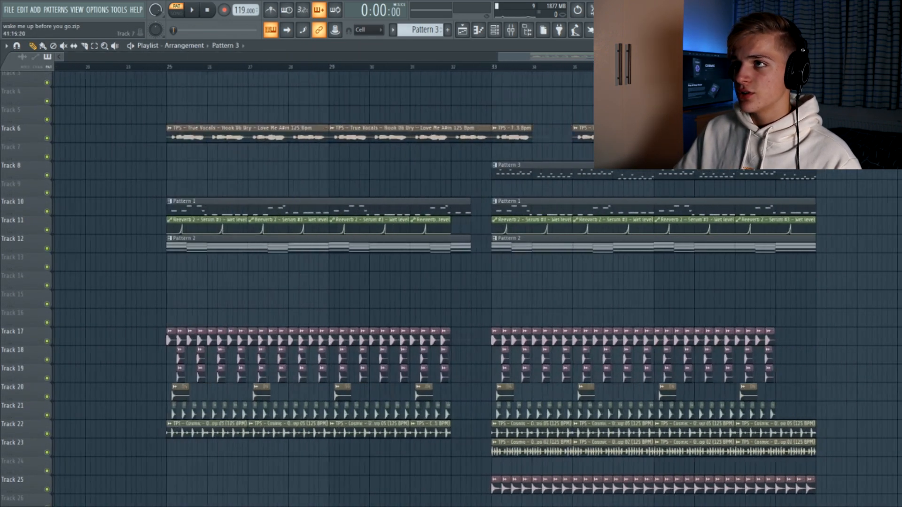
left_click(115, 67)
scroll(131, 85, "down", 4)
scroll(188, 124, "left", 5)
scroll(191, 127, "up", 2)
key("space")
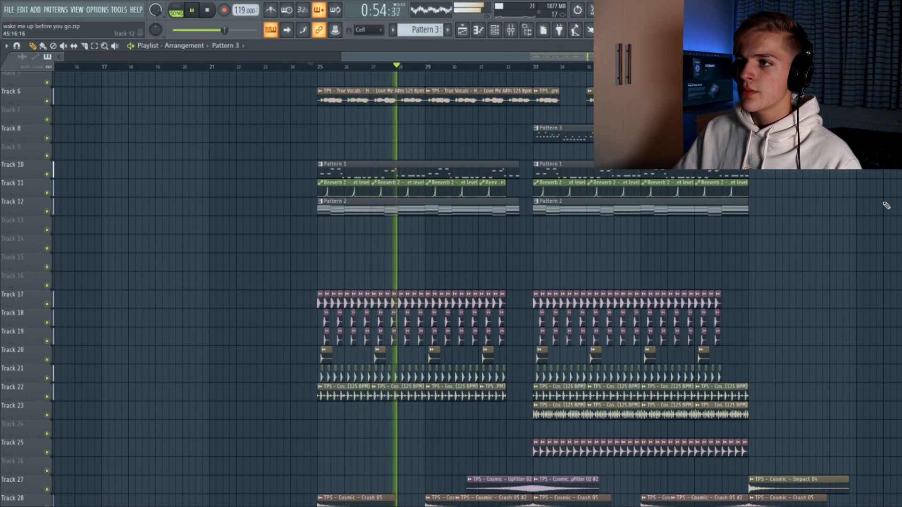
scroll(886, 206, "down", 1)
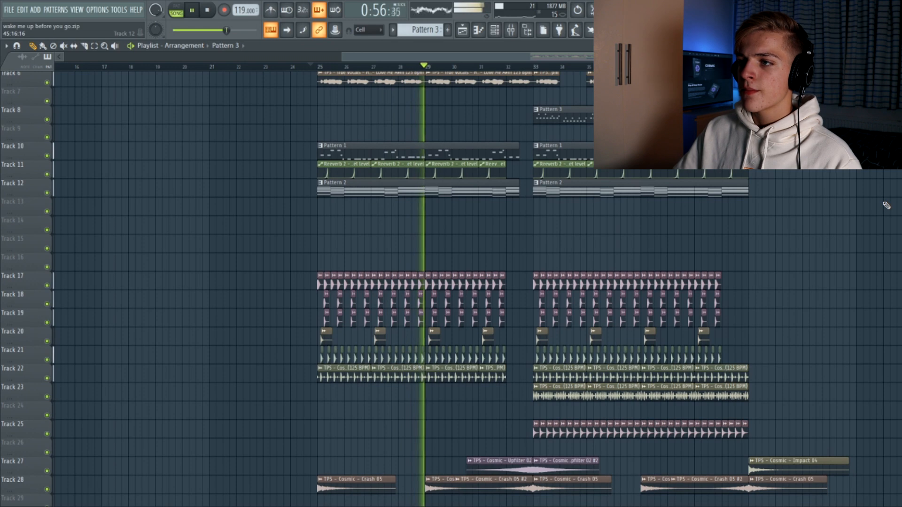
scroll(886, 206, "up", 1)
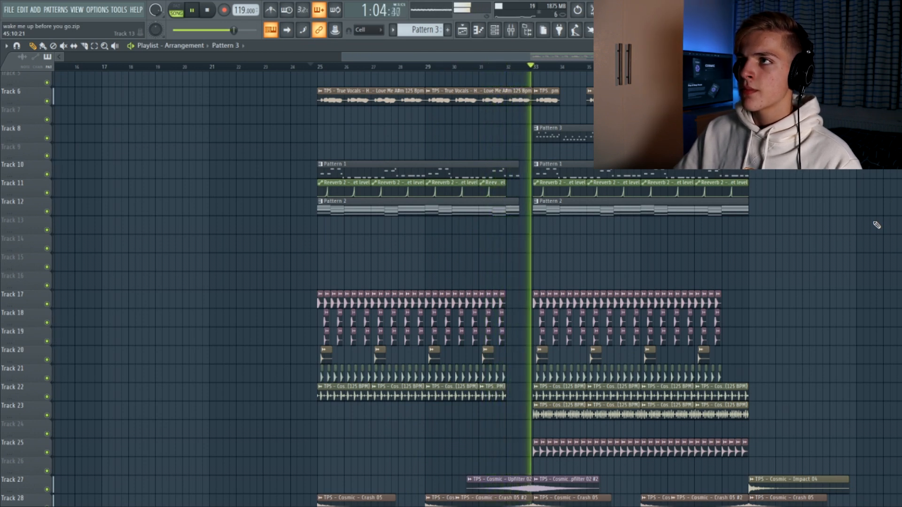
scroll(876, 225, "down", 2)
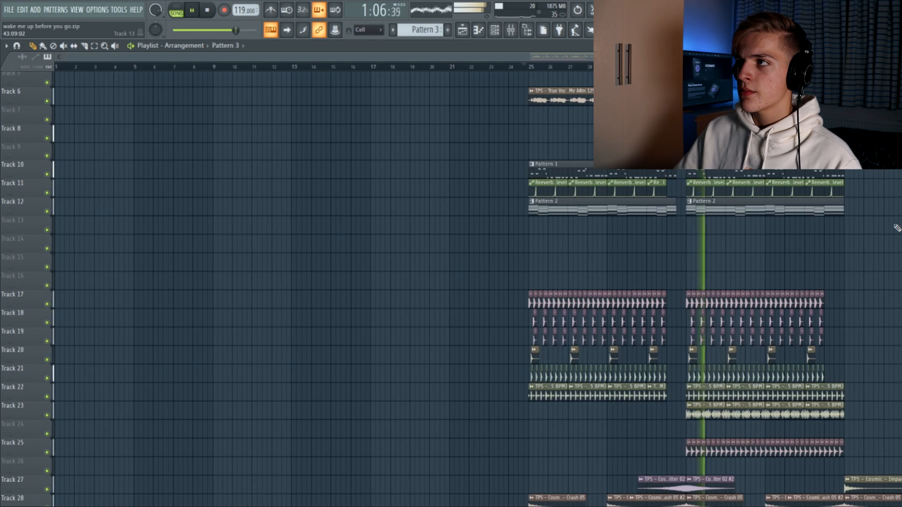